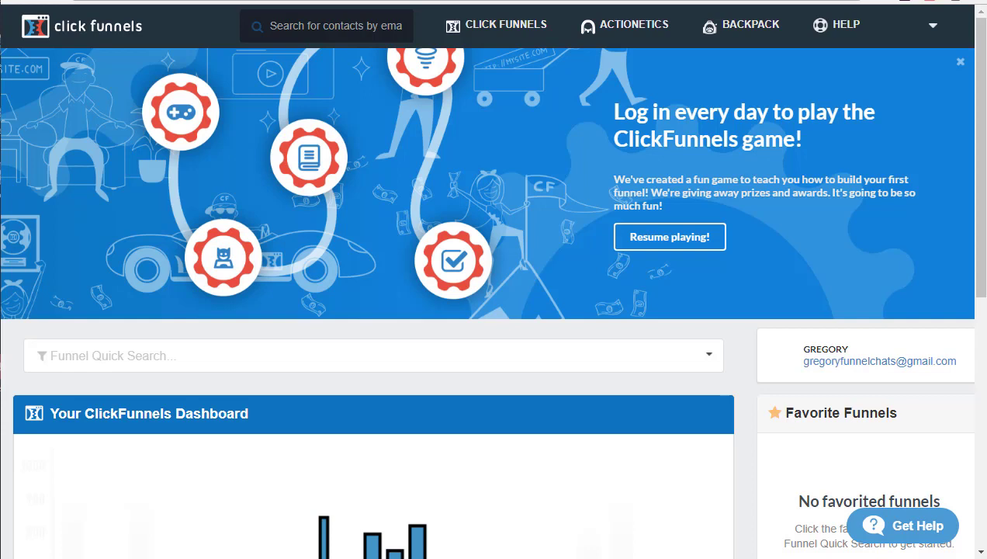
Go from the account menu to SMTP Settings and add an existing SMTP integration.
{"action": "left_click", "coordinate": [934, 28]}
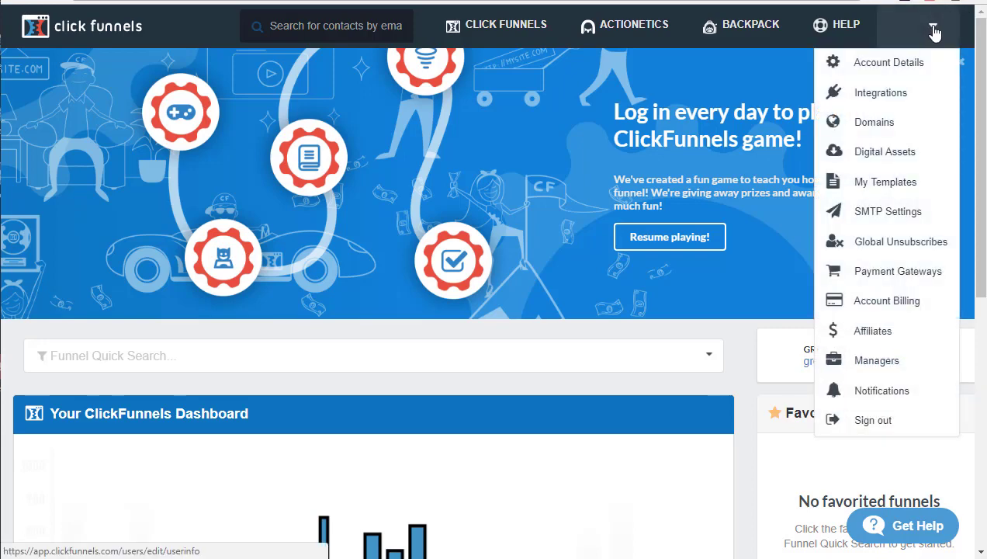
{"action": "left_click", "coordinate": [889, 219]}
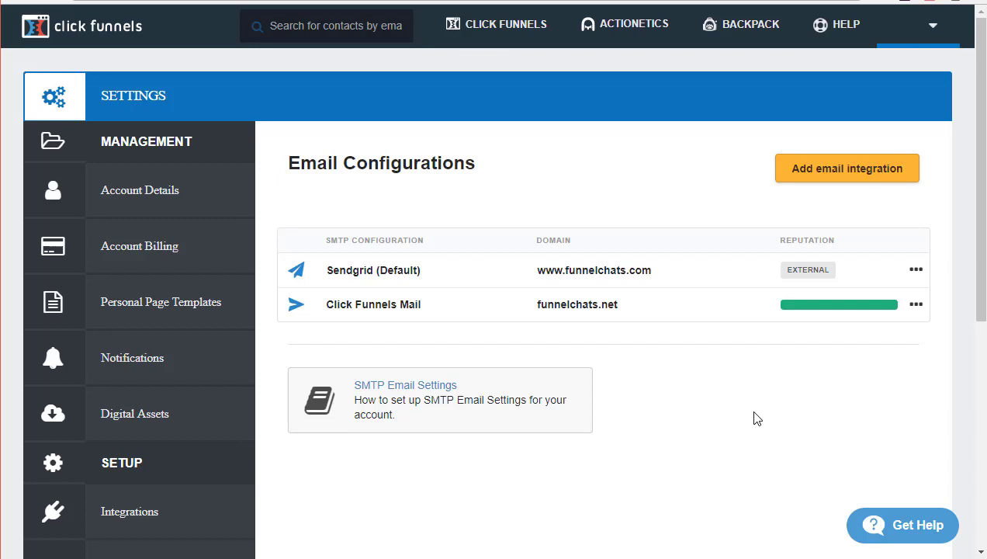
{"action": "left_click", "coordinate": [816, 179]}
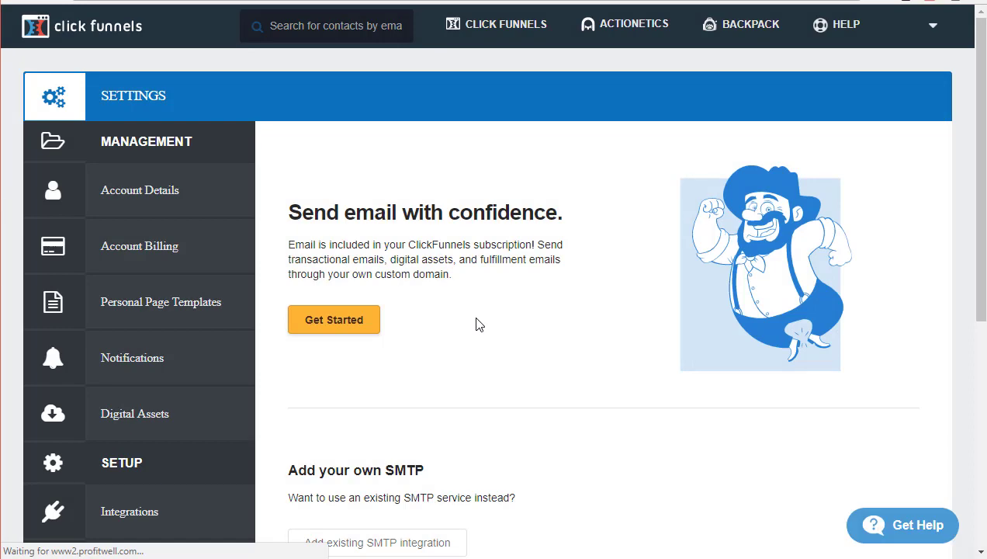
{"action": "scroll", "coordinate": [481, 323], "scroll_direction": "down", "scroll_amount": 1}
{"action": "scroll", "coordinate": [380, 183], "scroll_direction": "down", "scroll_amount": 1}
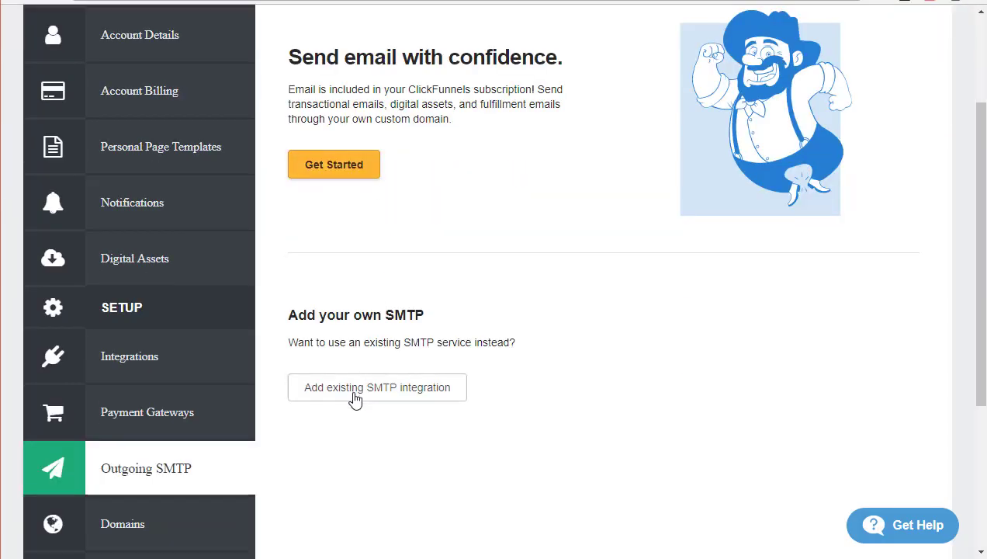
{"action": "left_click", "coordinate": [382, 395]}
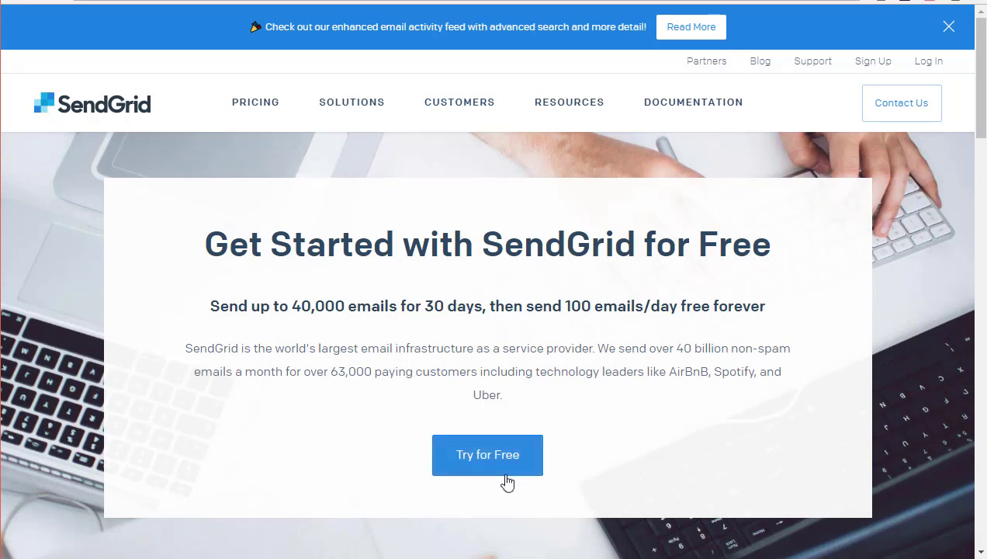
Start SendGrid's Try for Free signup from the homepage offer.
{"action": "left_click", "coordinate": [480, 479]}
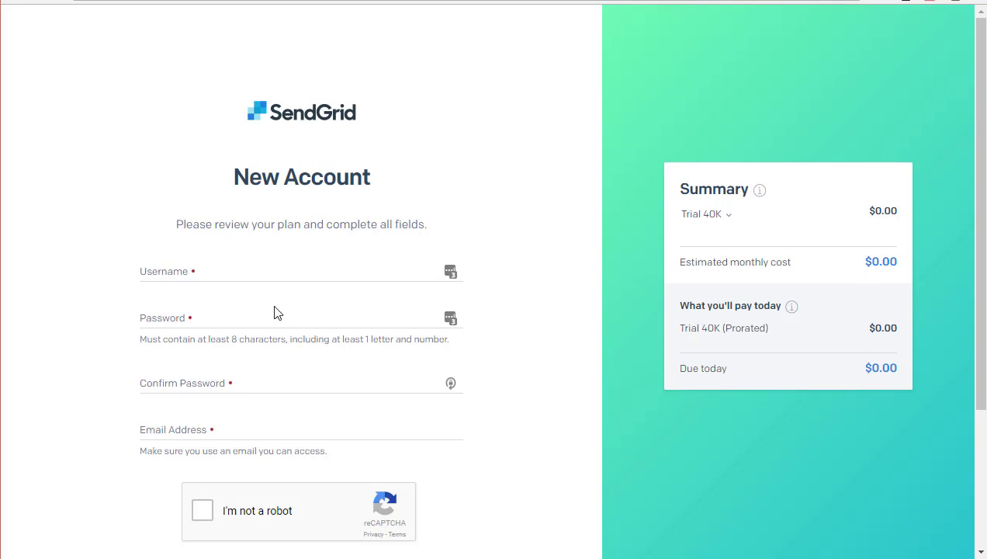
Enter the new account's username, password, password confirmation and e-mail address.
{"action": "left_click", "coordinate": [251, 274]}
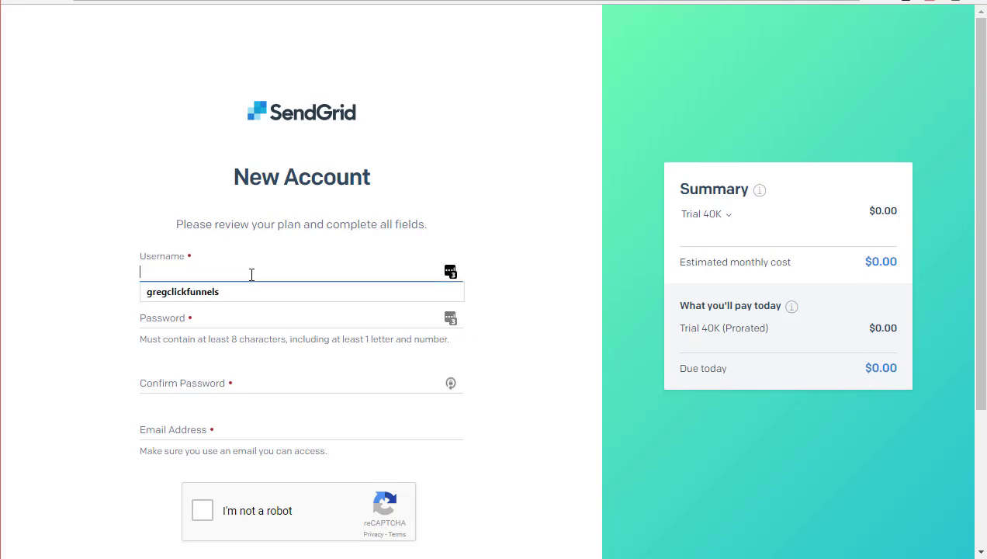
{"action": "type", "text": "gregfunnelchats"}
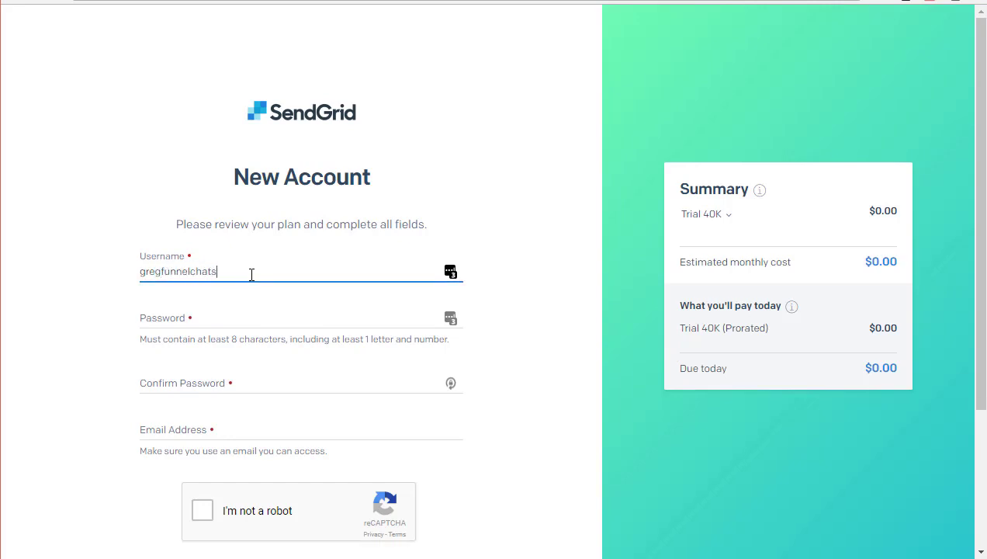
{"action": "key", "text": "Tab"}
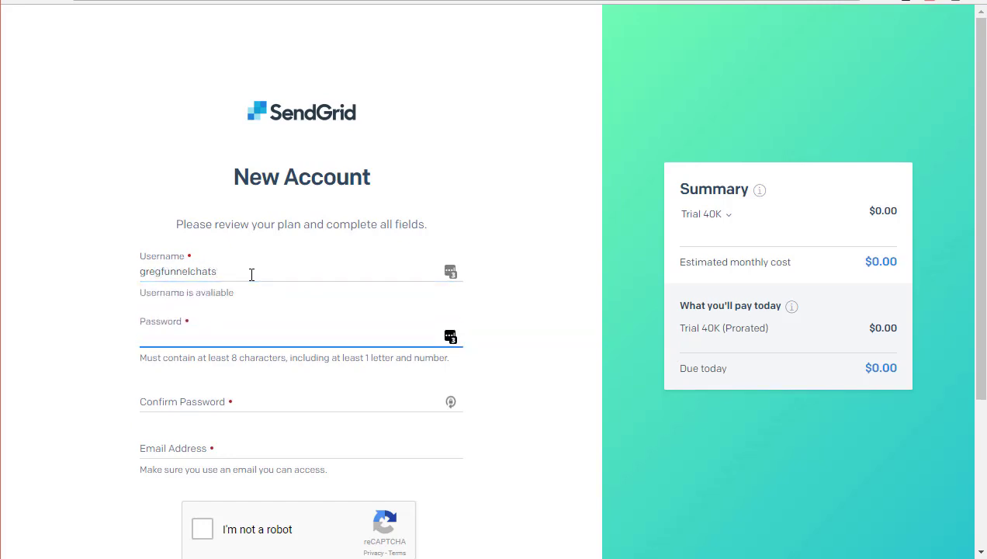
{"action": "type", "text": "**********"}
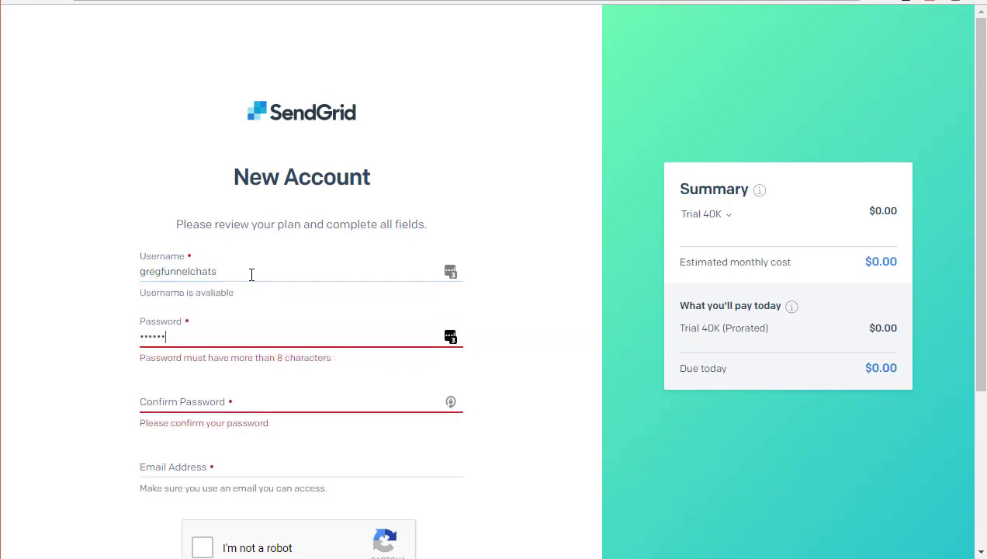
{"action": "key", "text": "Tab"}
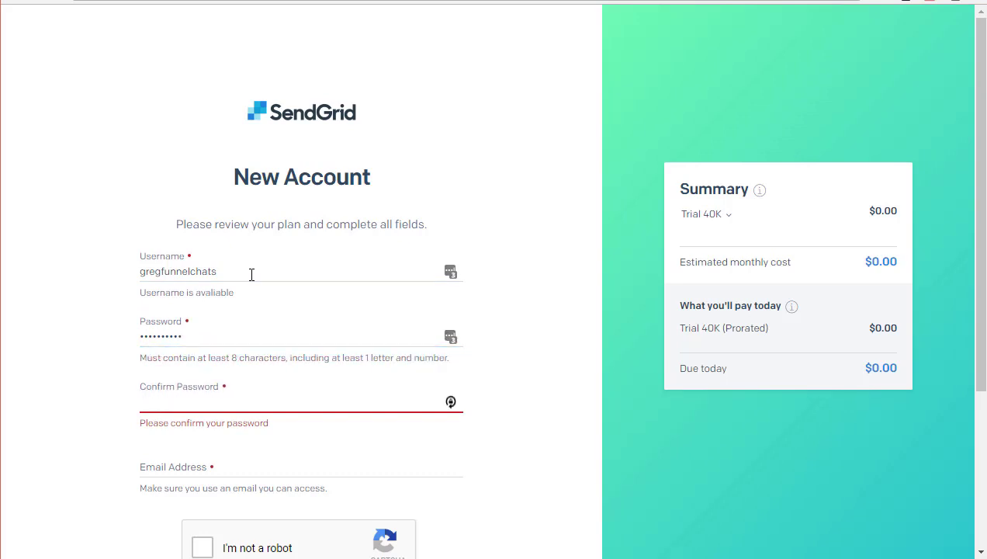
{"action": "type", "text": "**********"}
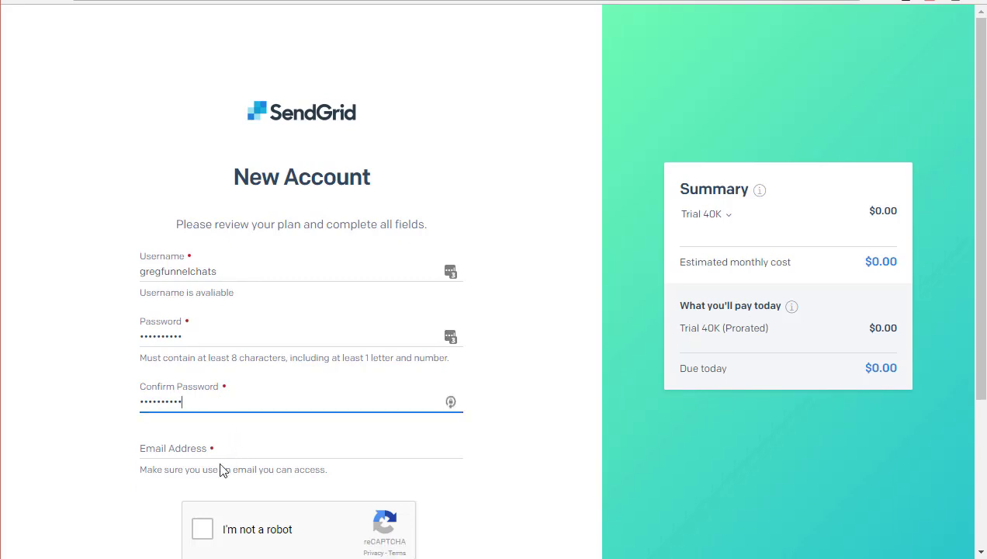
{"action": "left_click", "coordinate": [186, 451]}
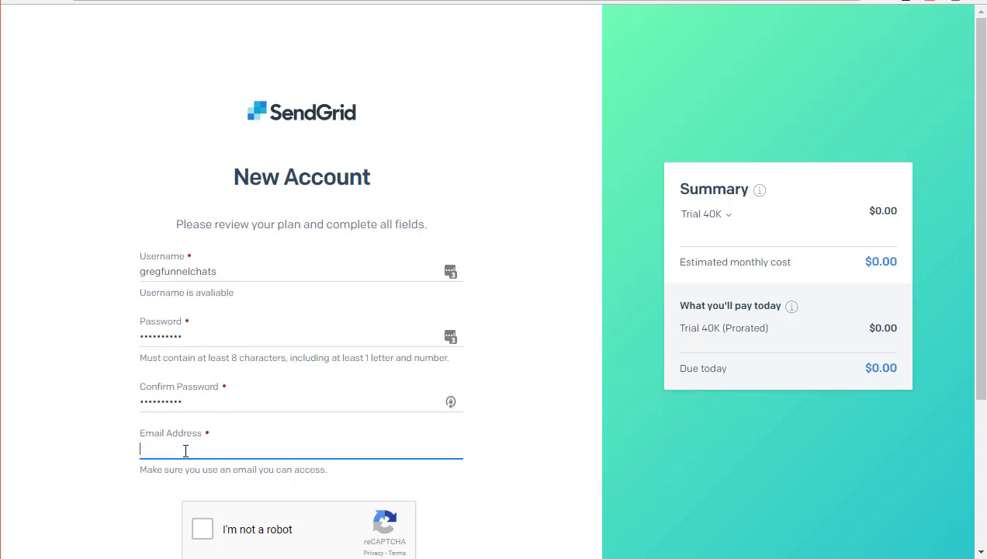
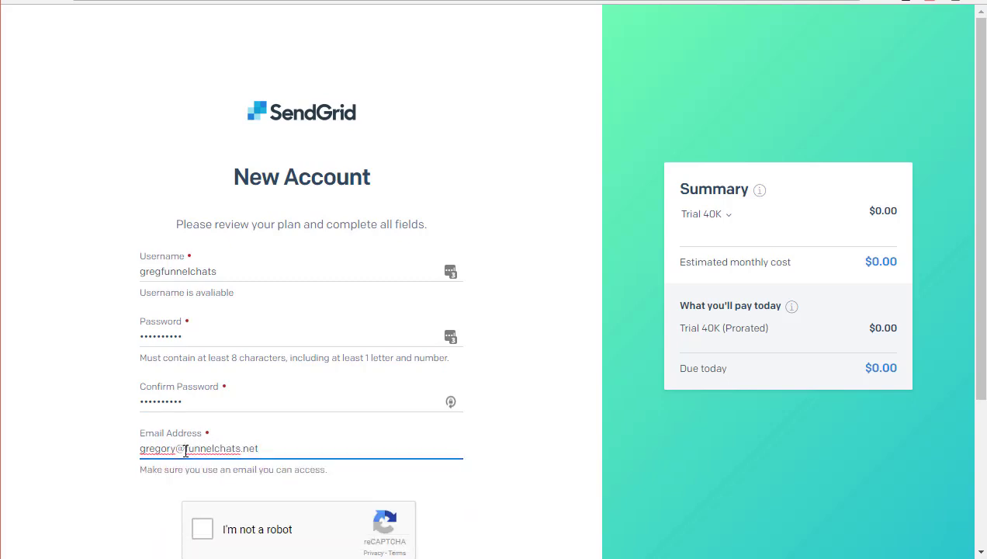
{"action": "left_click", "coordinate": [525, 487]}
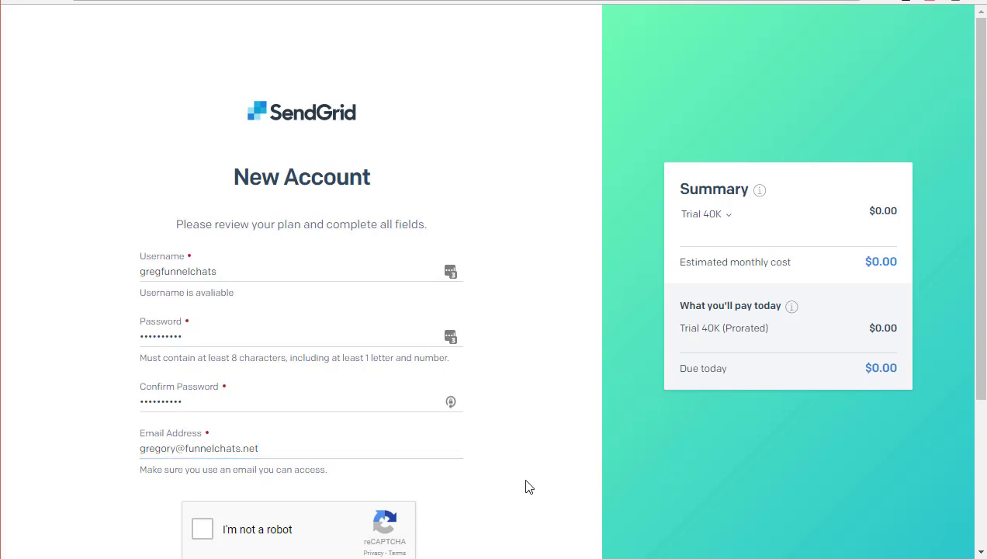
Pass the reCAPTCHA by marking the three store front images, accept the terms, and create the account.
{"action": "scroll", "coordinate": [524, 486], "scroll_direction": "down", "scroll_amount": 2}
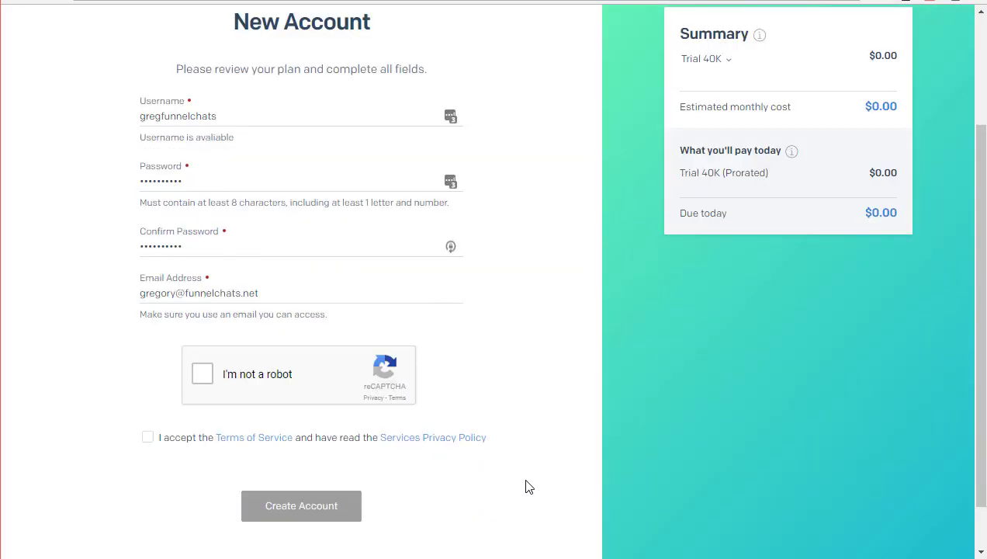
{"action": "left_click", "coordinate": [201, 375]}
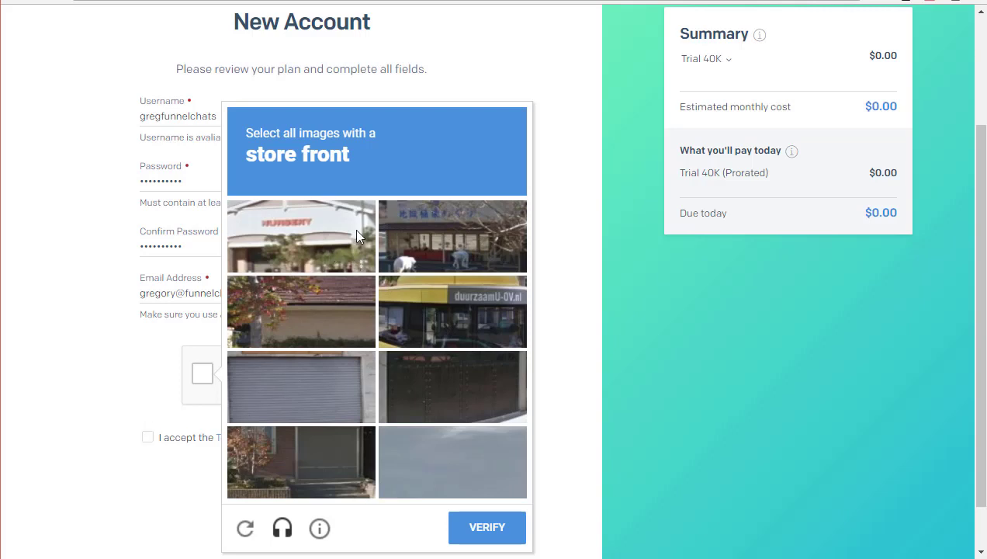
{"action": "left_click", "coordinate": [302, 233]}
{"action": "left_click", "coordinate": [421, 226]}
{"action": "left_click", "coordinate": [420, 305]}
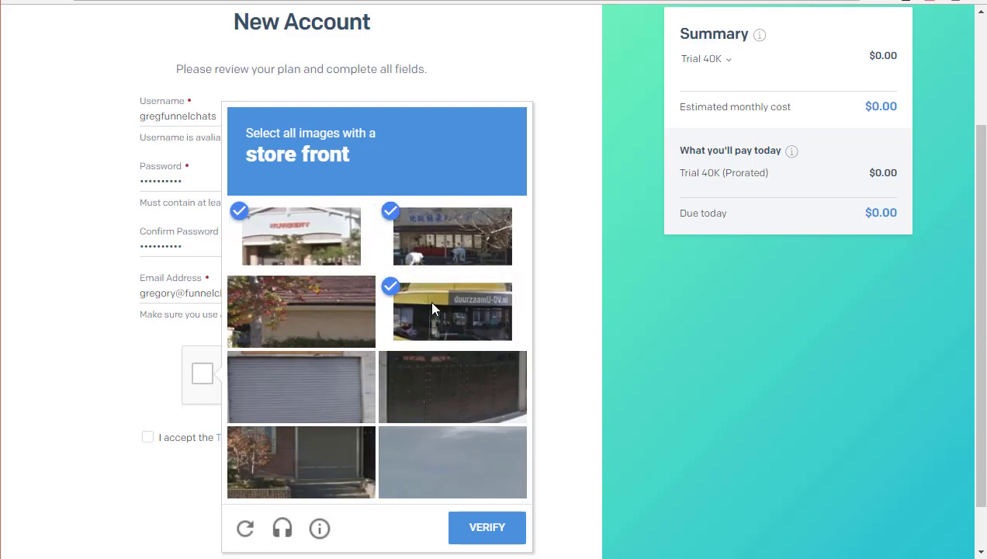
{"action": "left_click", "coordinate": [495, 535]}
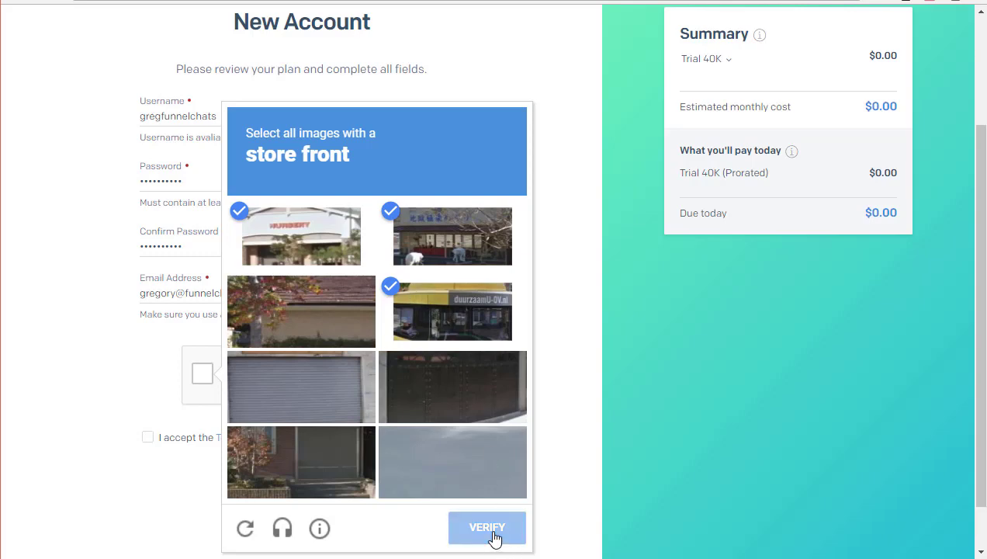
{"action": "left_click", "coordinate": [147, 438]}
{"action": "left_click", "coordinate": [324, 522]}
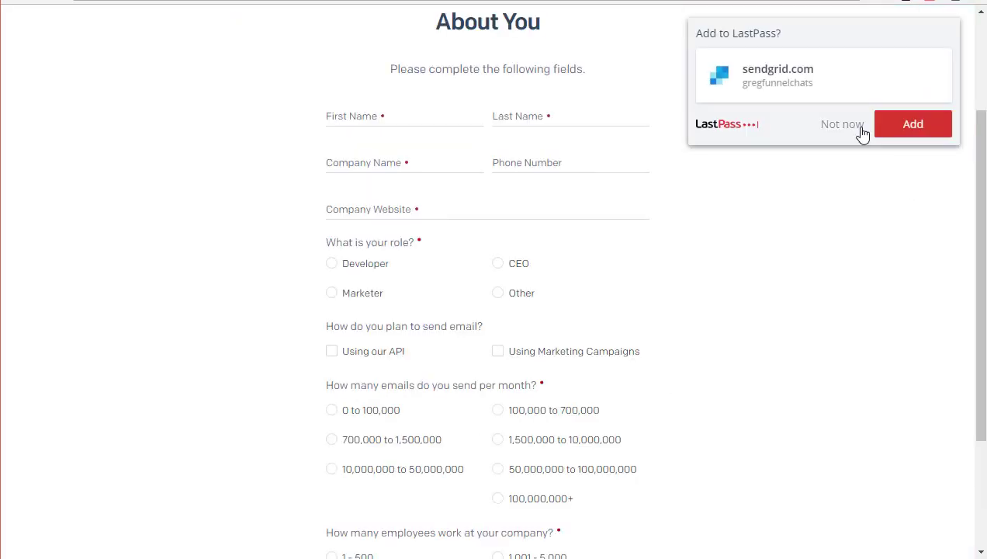
Decline saving the password, then enter first and last name, company 'Funnel Chats' and website funnelchats.net.
{"action": "left_click", "coordinate": [840, 131]}
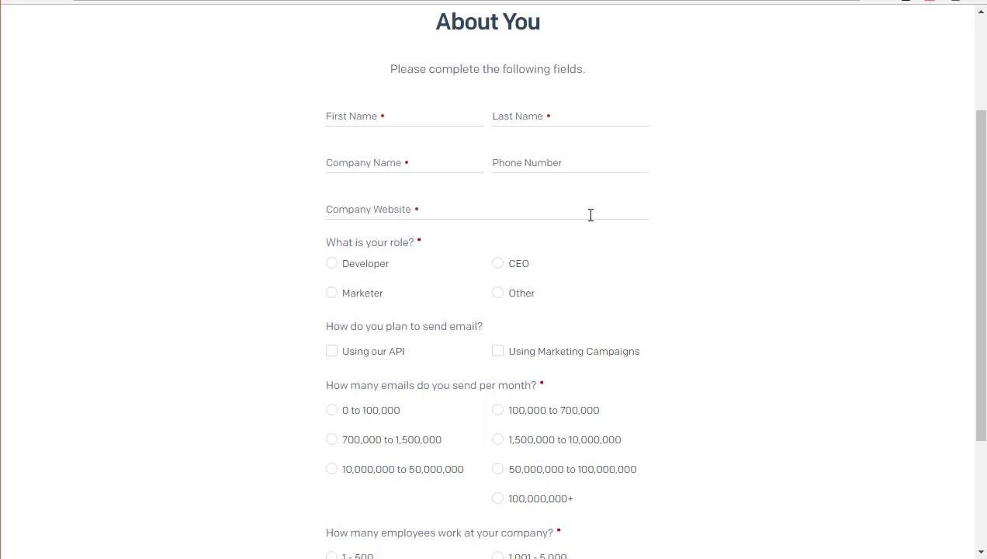
{"action": "left_click", "coordinate": [410, 116]}
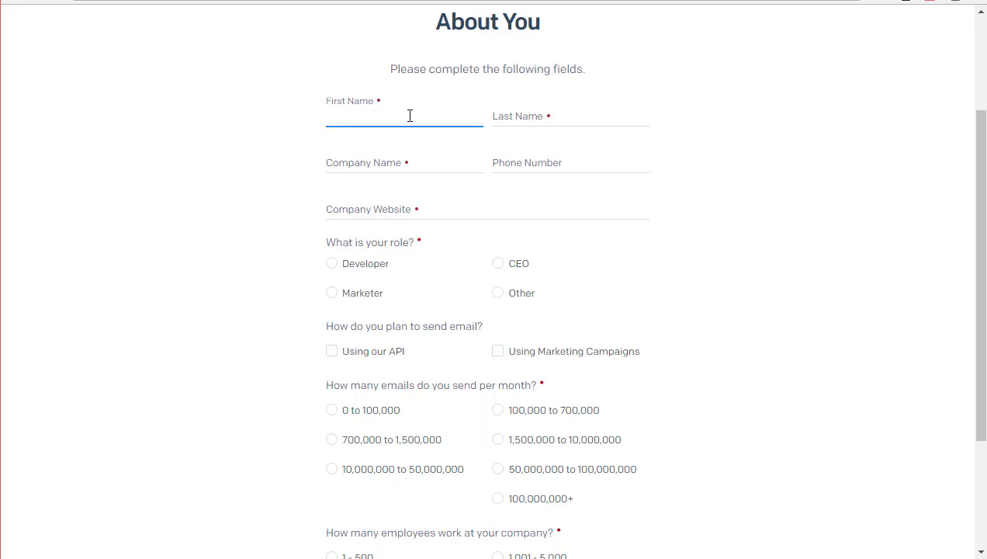
{"action": "type", "text": "Gregory"}
{"action": "key", "text": "Tab"}
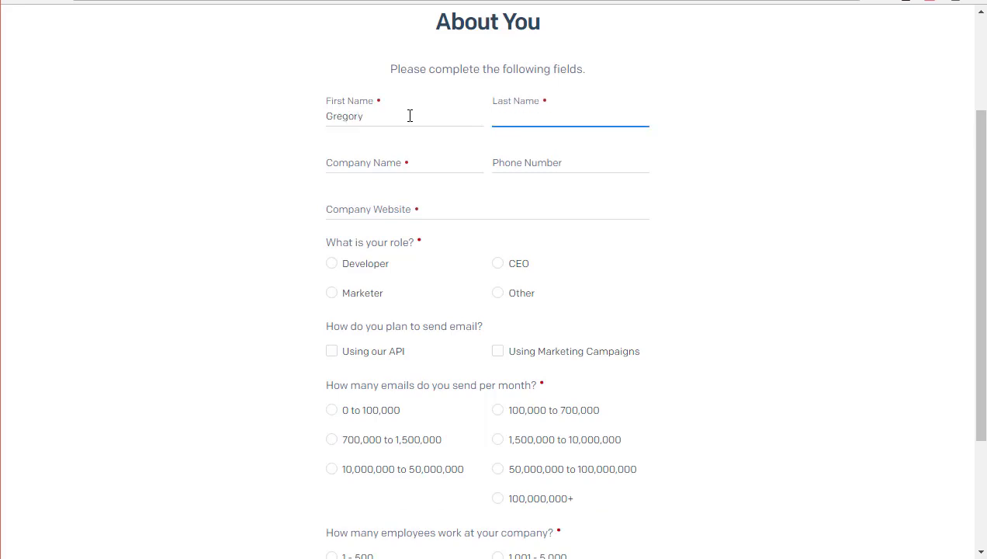
{"action": "type", "text": "James"}
{"action": "key", "text": "Tab"}
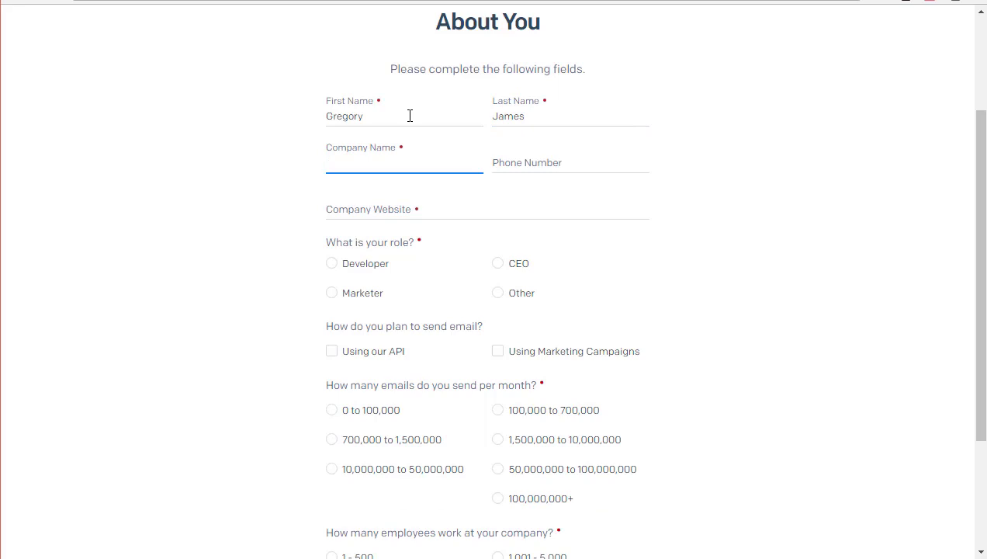
{"action": "type", "text": "Funnel Chats"}
{"action": "key", "text": "Tab"}
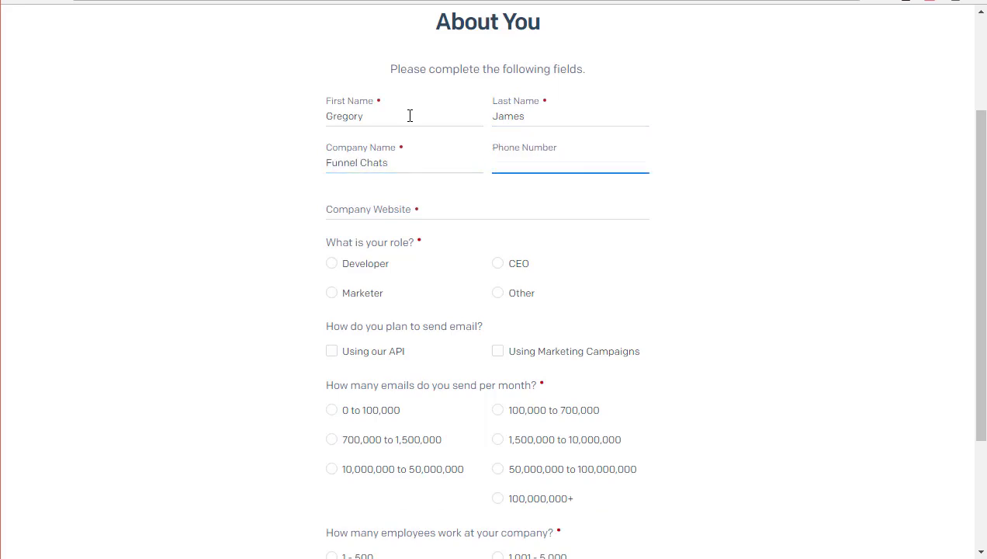
{"action": "key", "text": "Tab"}
{"action": "type", "text": "funnelchats.net"}
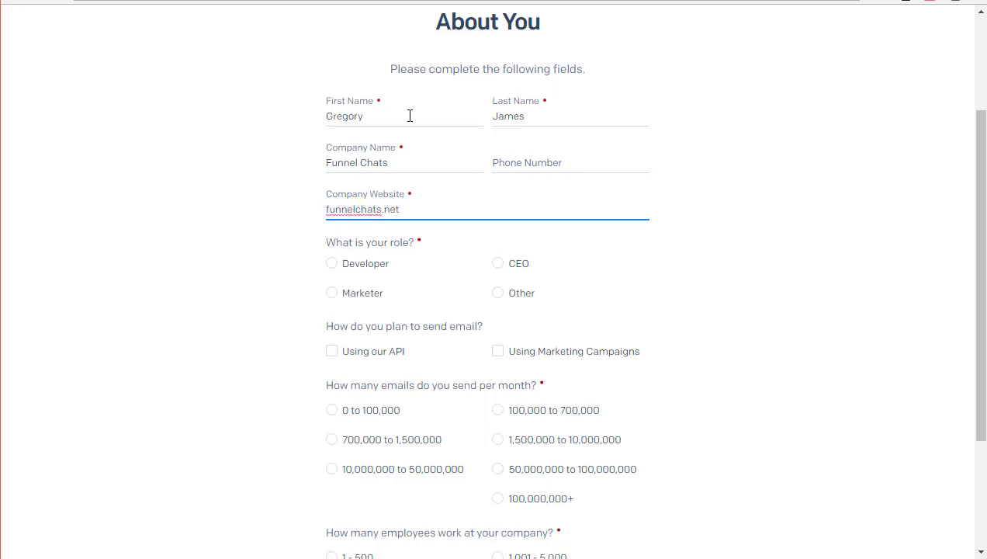
Choose Marketer role, Marketing Campaigns, 0 to 100,000 monthly emails, 1 - 500 employees, and save.
{"action": "left_click", "coordinate": [331, 300]}
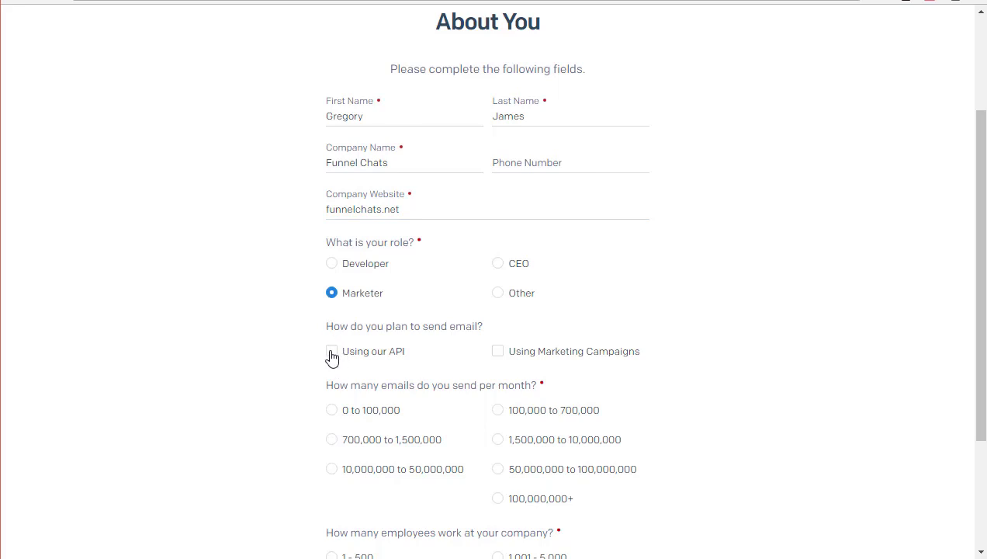
{"action": "left_click", "coordinate": [498, 355]}
{"action": "scroll", "coordinate": [363, 375], "scroll_direction": "down", "scroll_amount": 1}
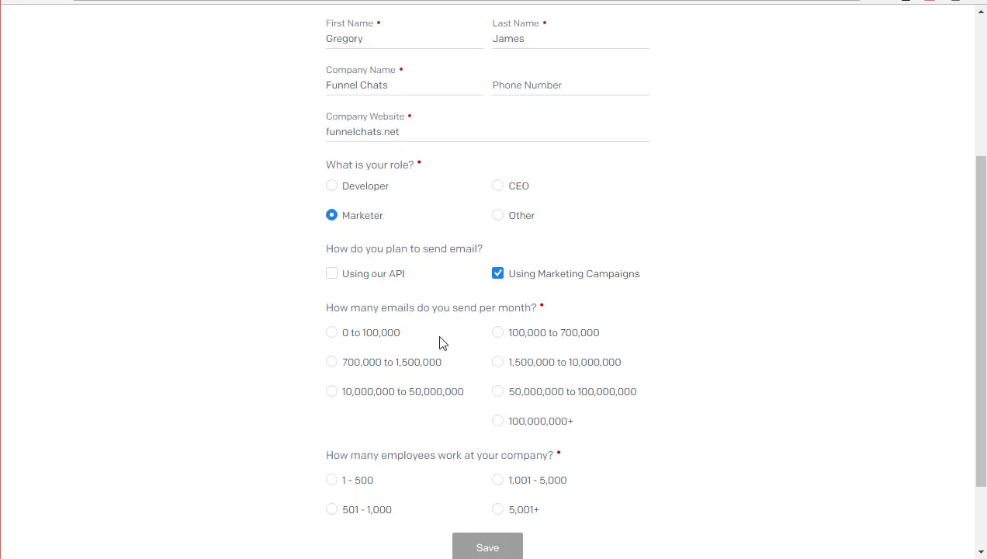
{"action": "left_click", "coordinate": [333, 342]}
{"action": "scroll", "coordinate": [266, 336], "scroll_direction": "down", "scroll_amount": 1}
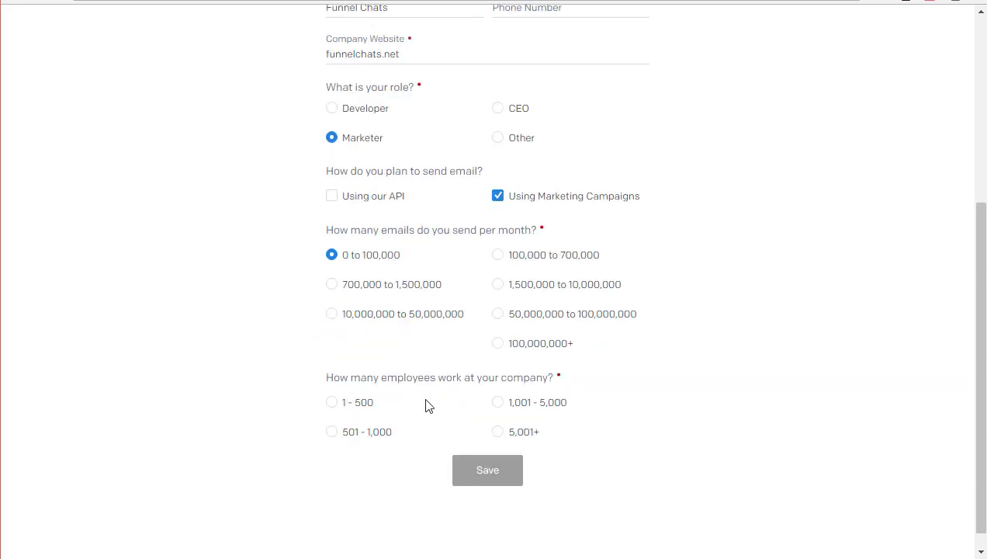
{"action": "left_click", "coordinate": [336, 403]}
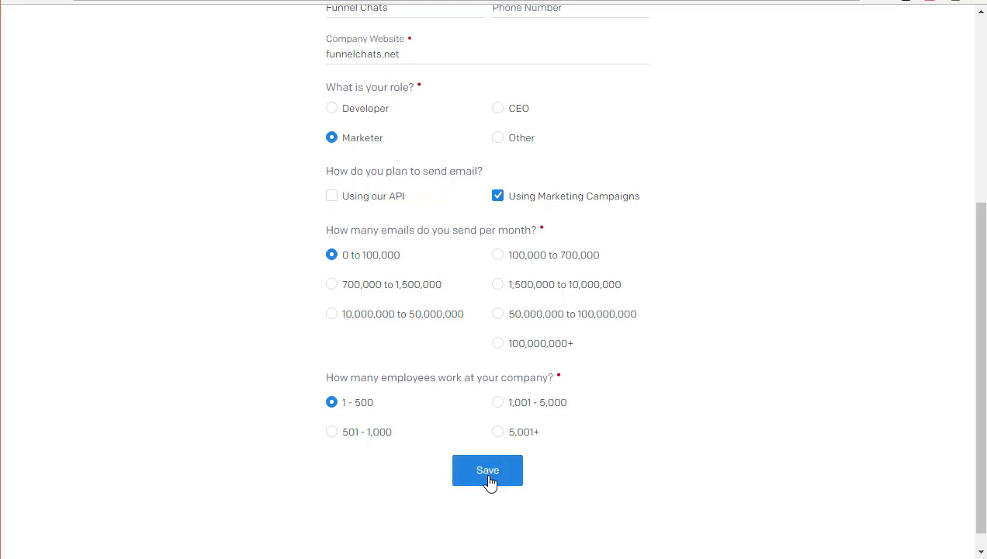
{"action": "left_click", "coordinate": [489, 474]}
Submit the profile form and open SendGrid's Mail Settings page from the Settings sidebar.
{"action": "left_click", "coordinate": [460, 468]}
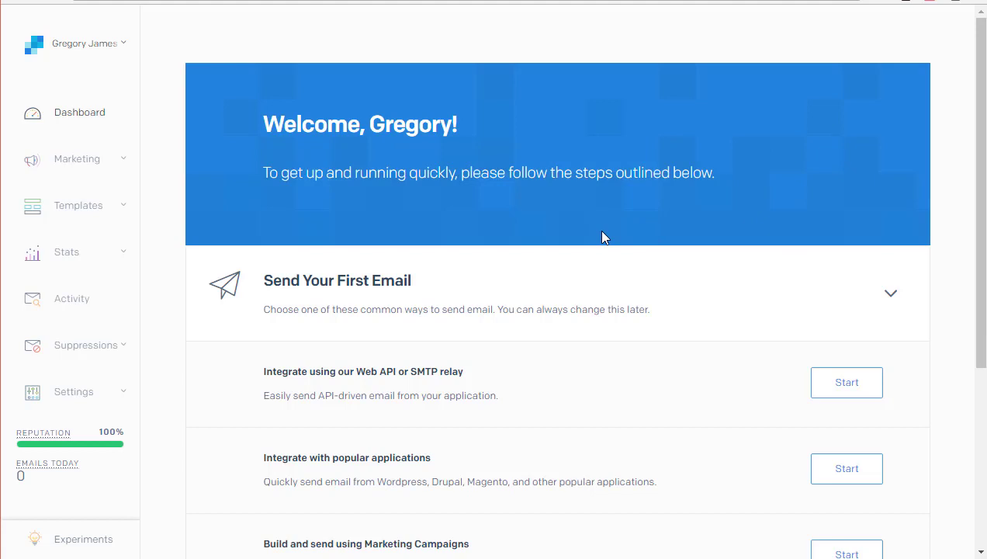
{"action": "scroll", "coordinate": [602, 236], "scroll_direction": "down", "scroll_amount": 2}
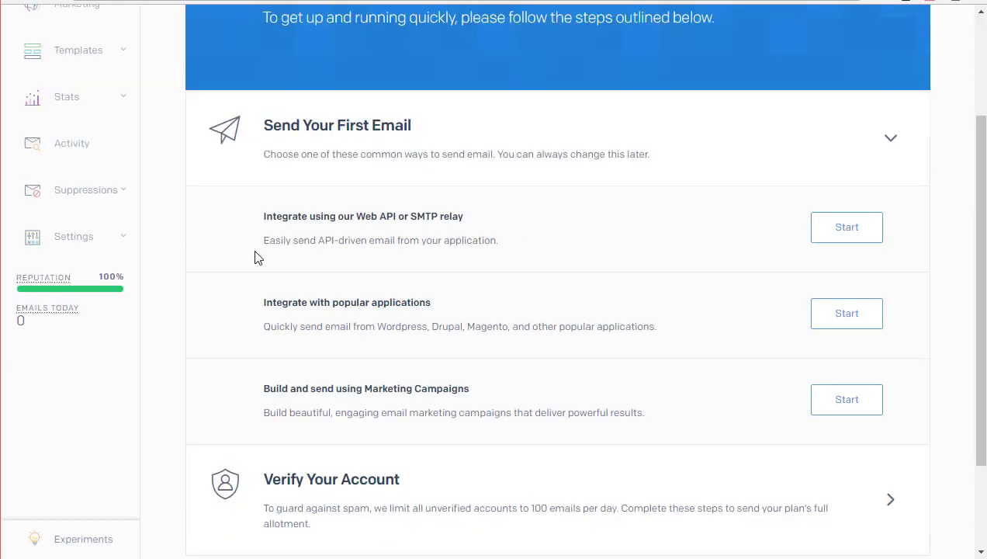
{"action": "left_click", "coordinate": [103, 244]}
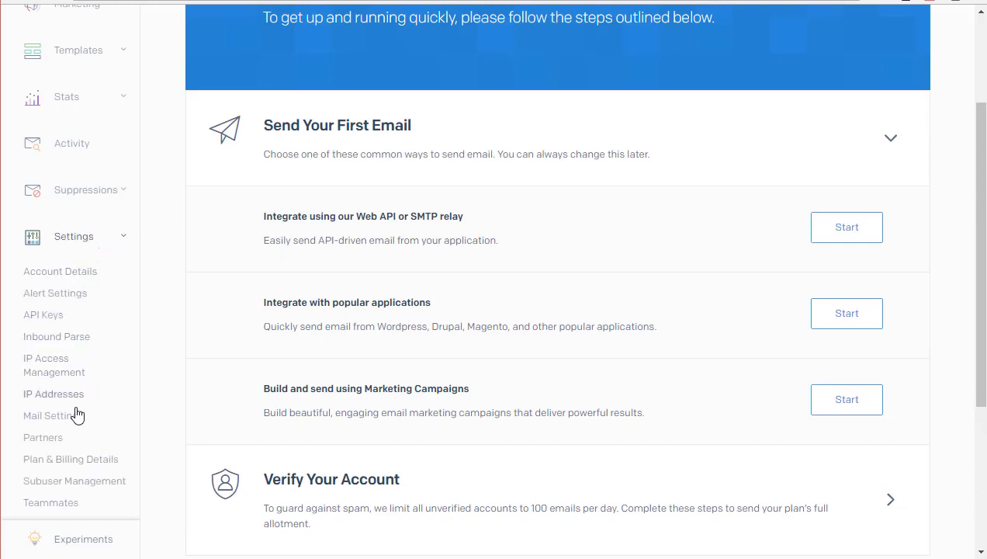
{"action": "left_click", "coordinate": [52, 416]}
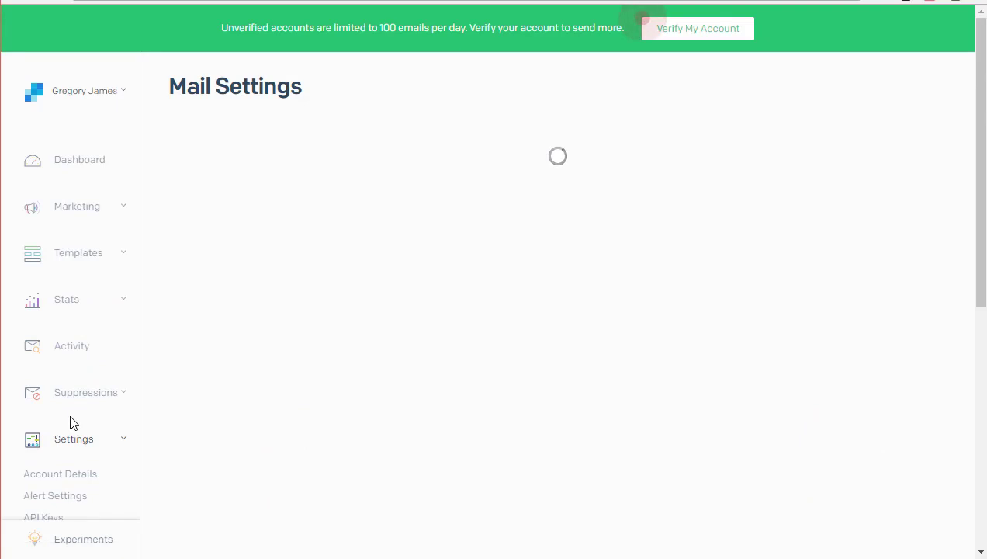
Look through the Mail Settings page, then open the Tracking settings page.
{"action": "scroll", "coordinate": [389, 323], "scroll_direction": "down", "scroll_amount": 1}
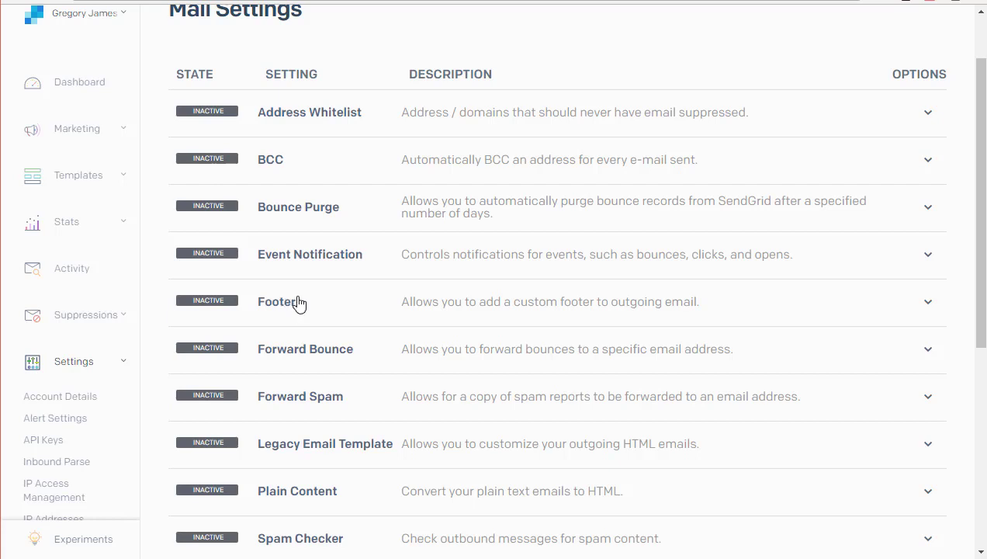
{"action": "scroll", "coordinate": [299, 304], "scroll_direction": "down", "scroll_amount": 2}
{"action": "scroll", "coordinate": [300, 302], "scroll_direction": "up", "scroll_amount": 1}
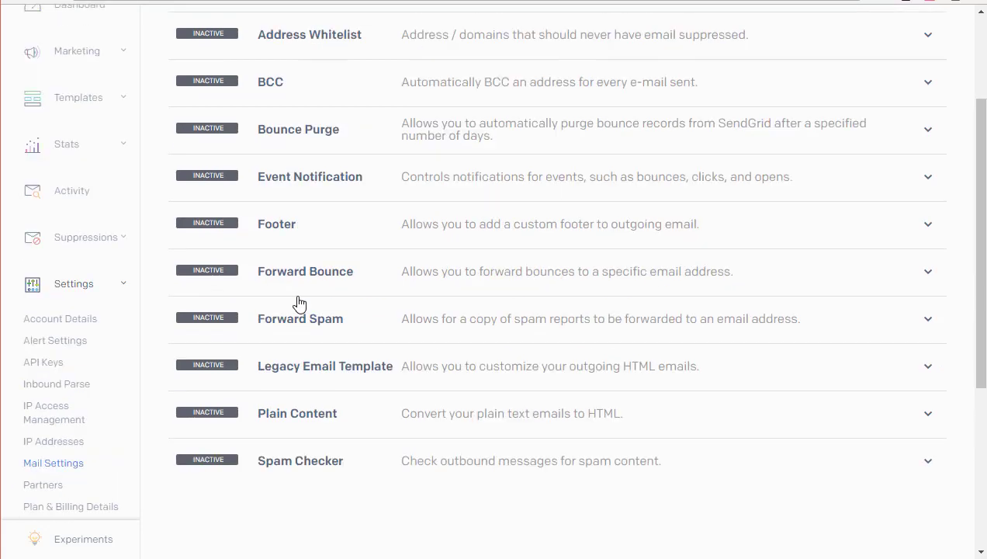
{"action": "scroll", "coordinate": [107, 370], "scroll_direction": "down", "scroll_amount": 1}
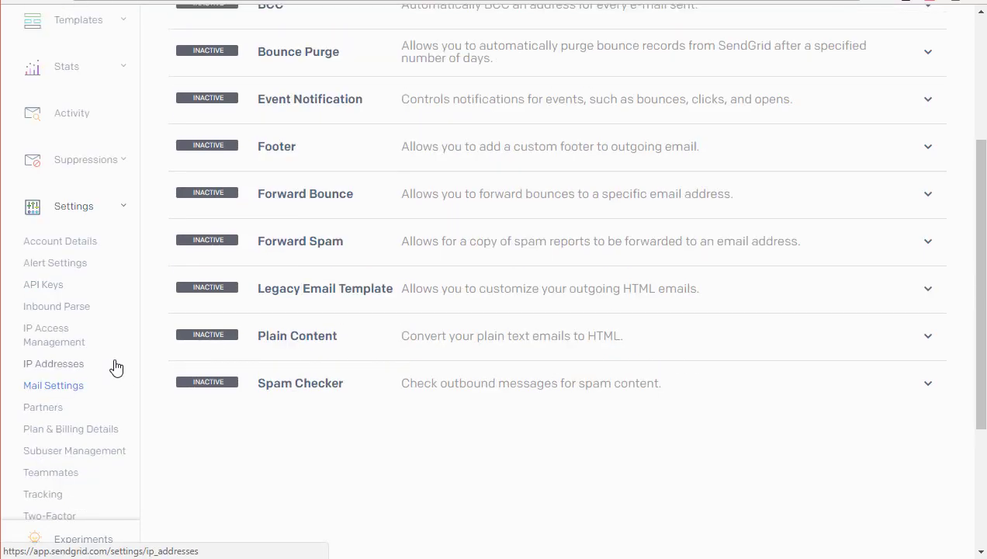
{"action": "left_click", "coordinate": [43, 498]}
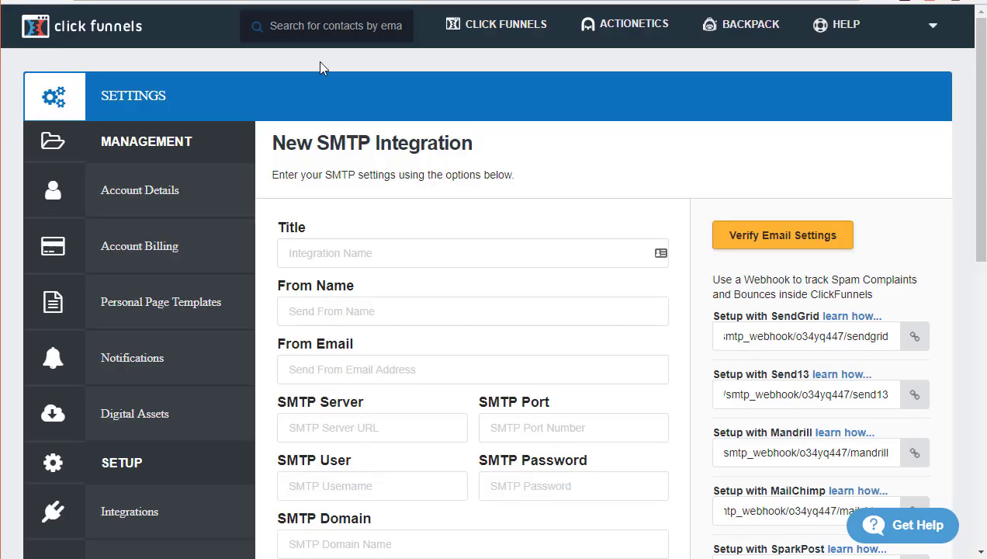
Enter title Sendgrid2, the sender's name, and the sender's e-mail address ending in .net.
{"action": "scroll", "coordinate": [509, 209], "scroll_direction": "down", "scroll_amount": 1}
{"action": "left_click", "coordinate": [418, 183]}
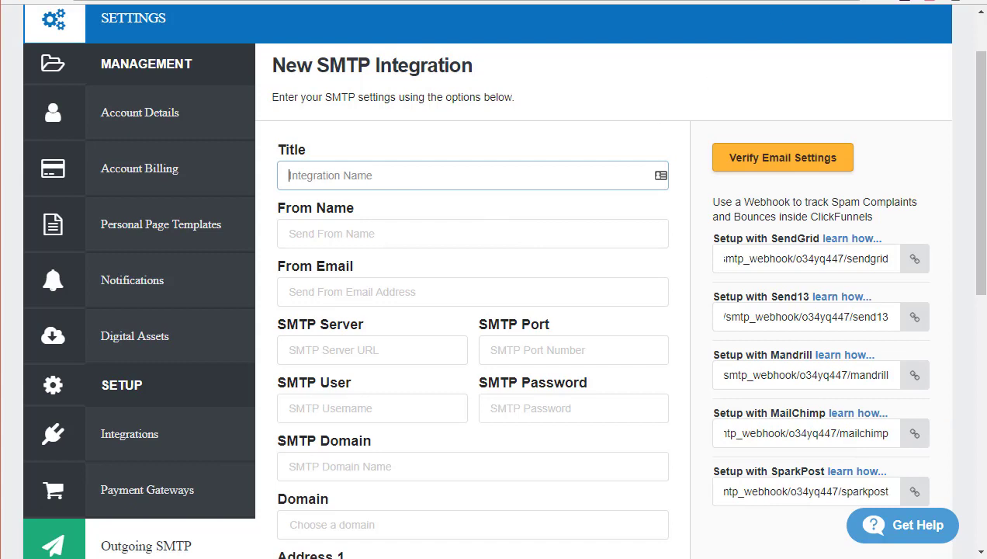
{"action": "left_click", "coordinate": [477, 180]}
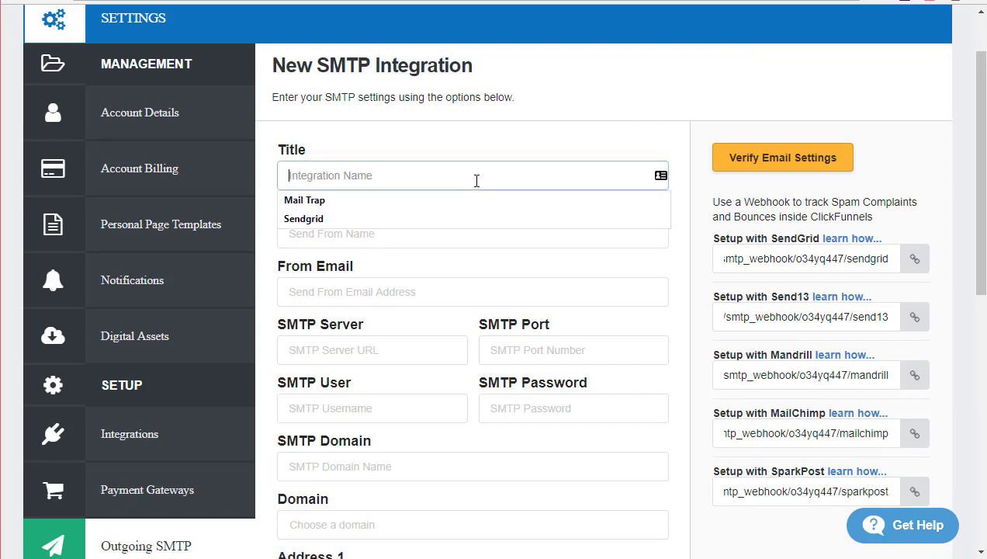
{"action": "type", "text": "Sendgrid2"}
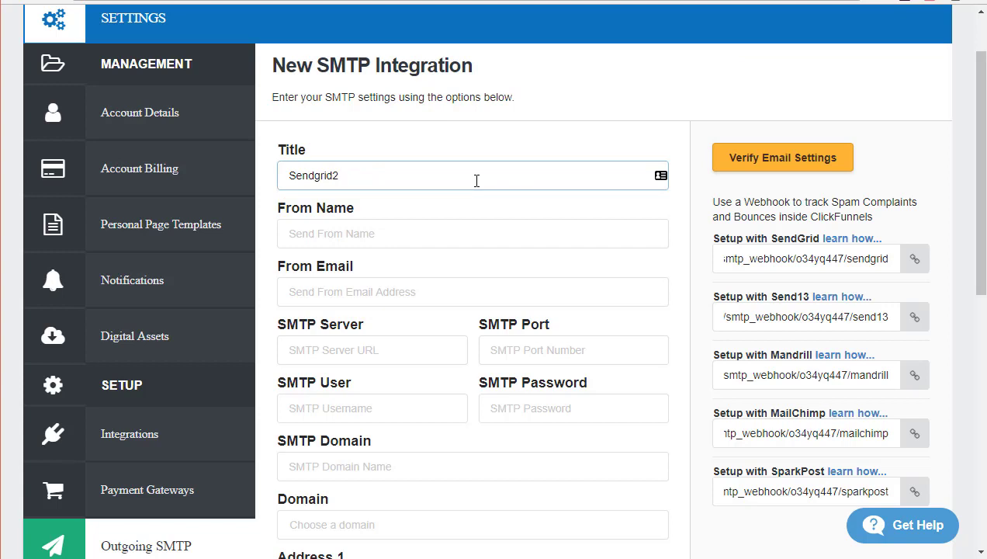
{"action": "left_click", "coordinate": [385, 231]}
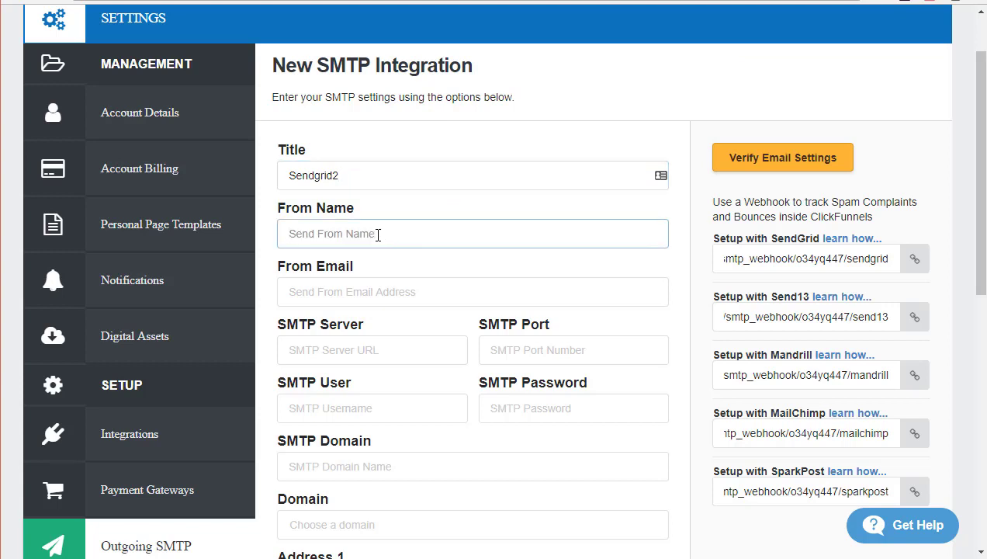
{"action": "type", "text": "Gregory James"}
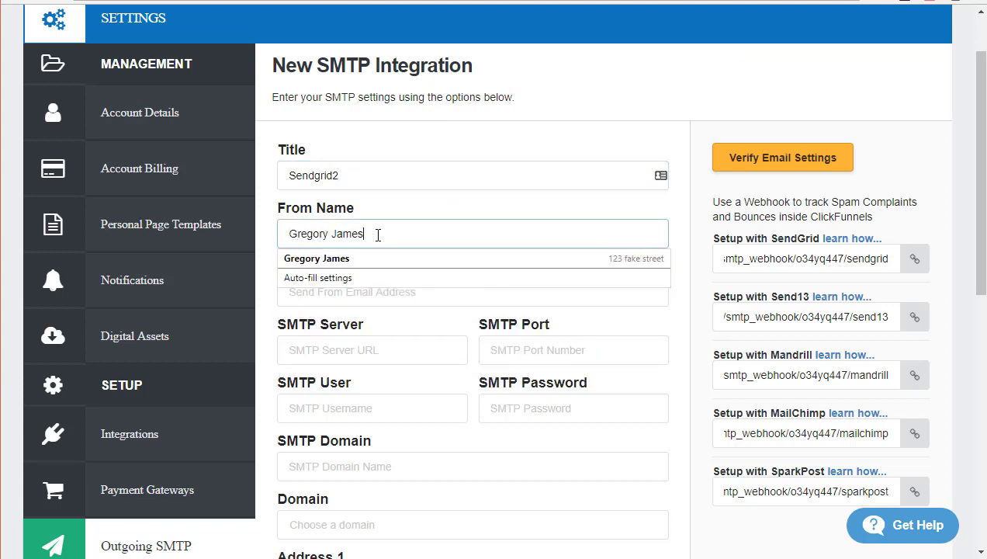
{"action": "key", "text": "Tab"}
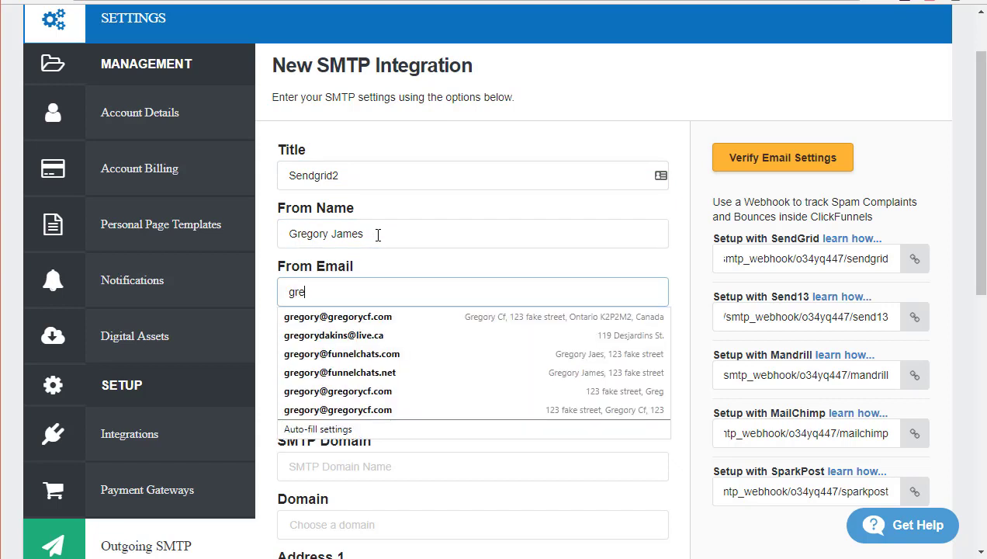
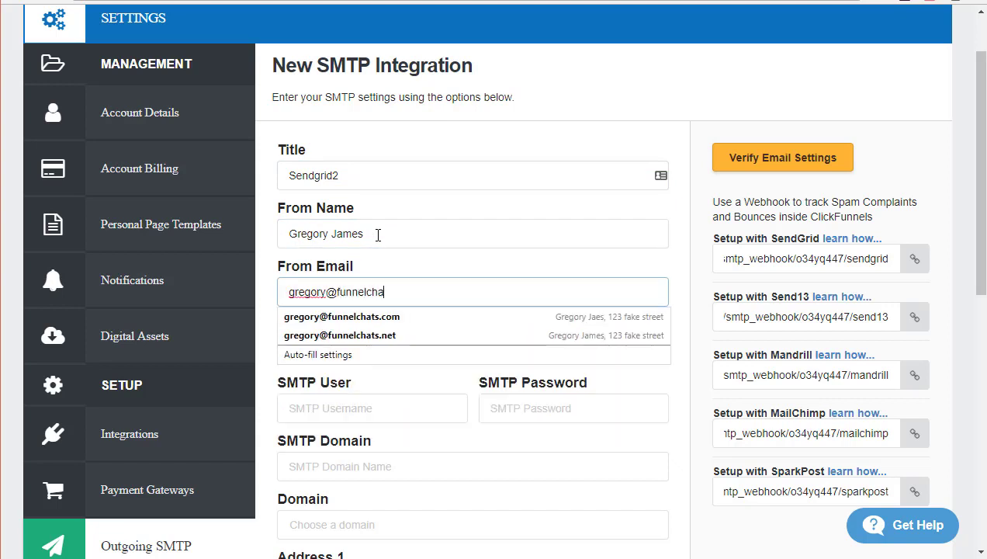
{"action": "type", "text": "net"}
{"action": "key", "text": "Escape"}
Set the SMTP server to smtp.sendgrid.net and the SMTP port to 587.
{"action": "key", "text": "Tab"}
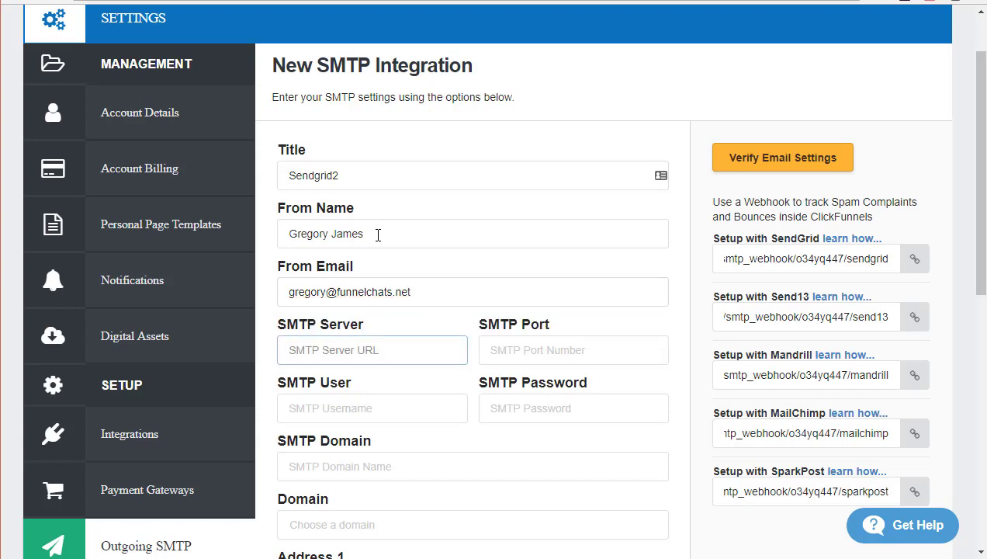
{"action": "type", "text": "smt"}
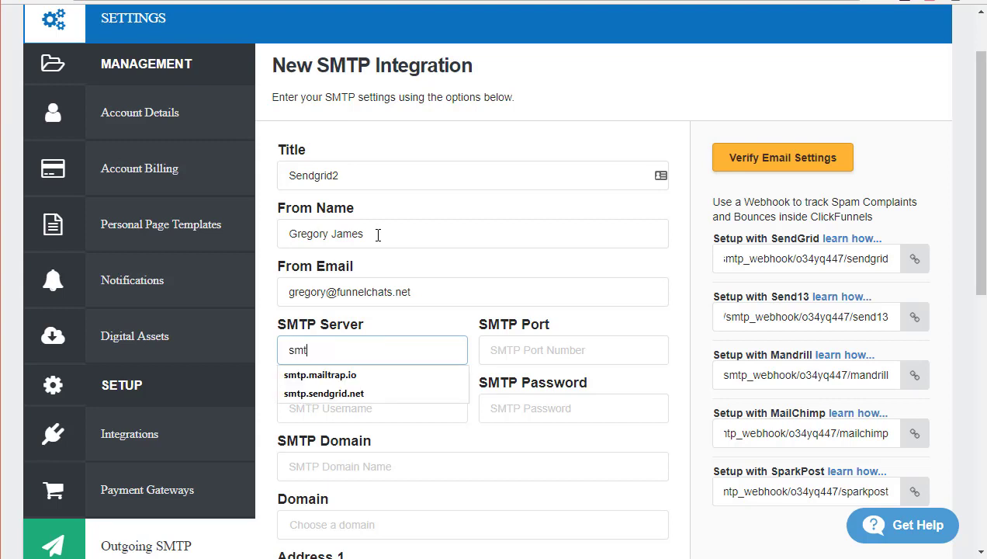
{"action": "type", "text": "p.sendgrid.net"}
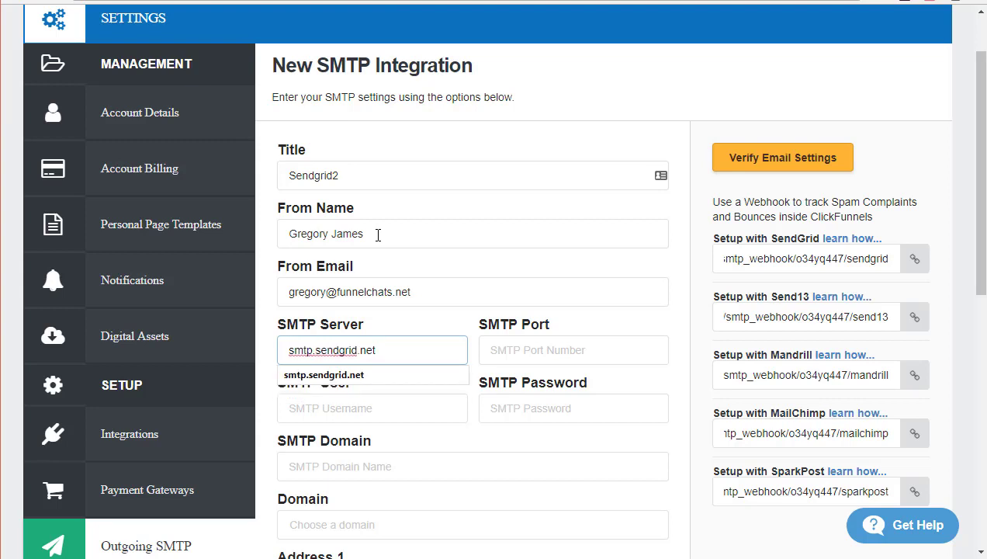
{"action": "key", "text": "Tab"}
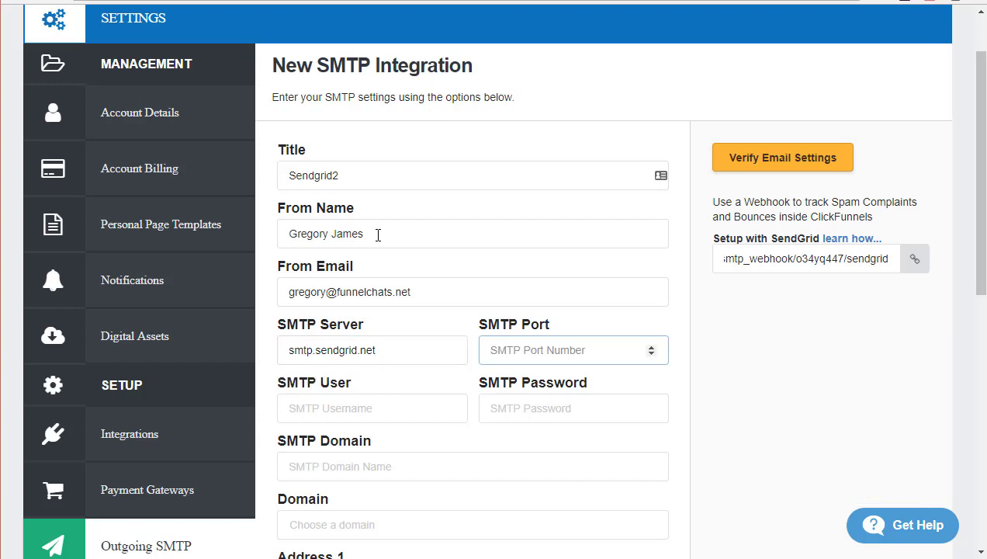
{"action": "type", "text": "587"}
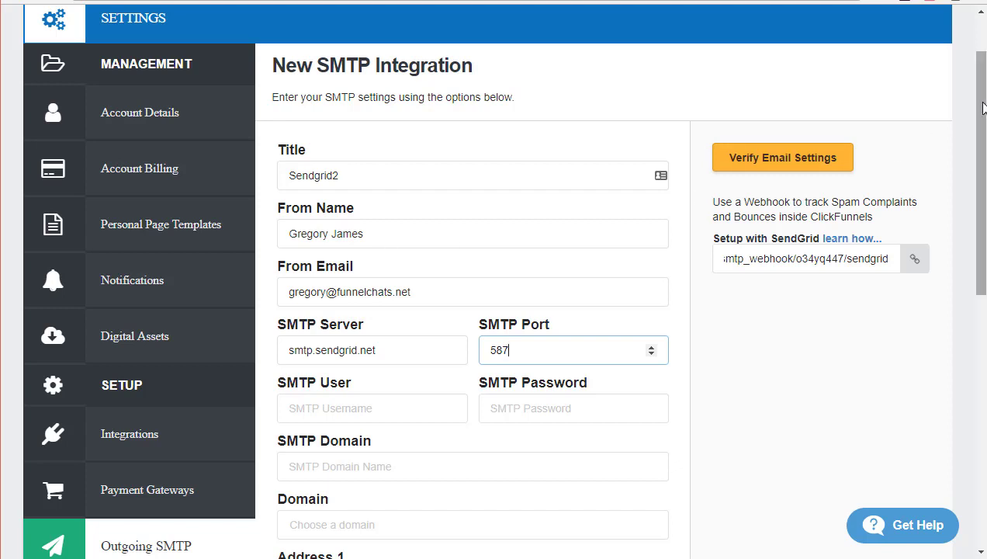
{"action": "left_click_drag", "start_coordinate": [979, 113], "coordinate": [984, 277]}
Enter the SMTP username, SMTP domain sendgrid.net, and choose funnelchats.net as the sending domain.
{"action": "left_click", "coordinate": [388, 39]}
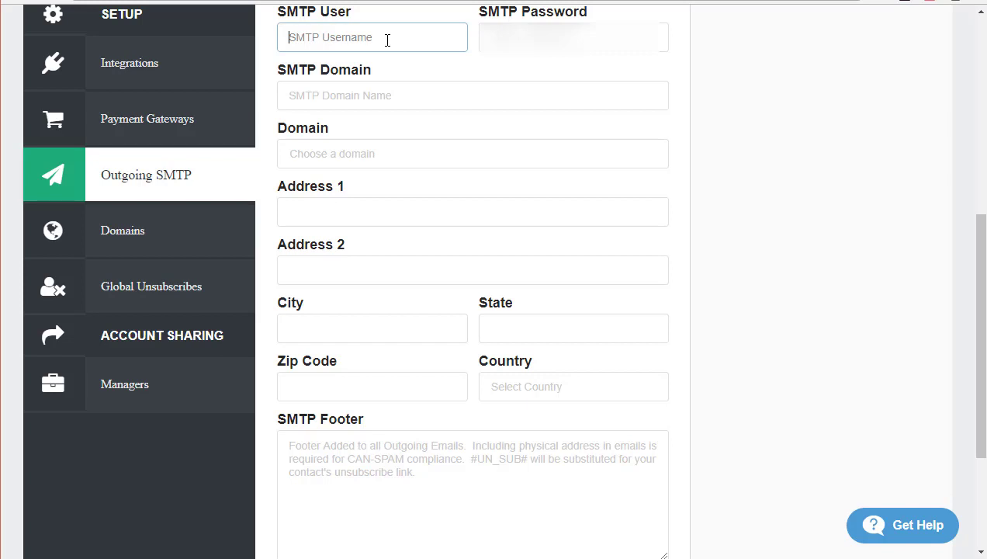
{"action": "type", "text": "gregory"}
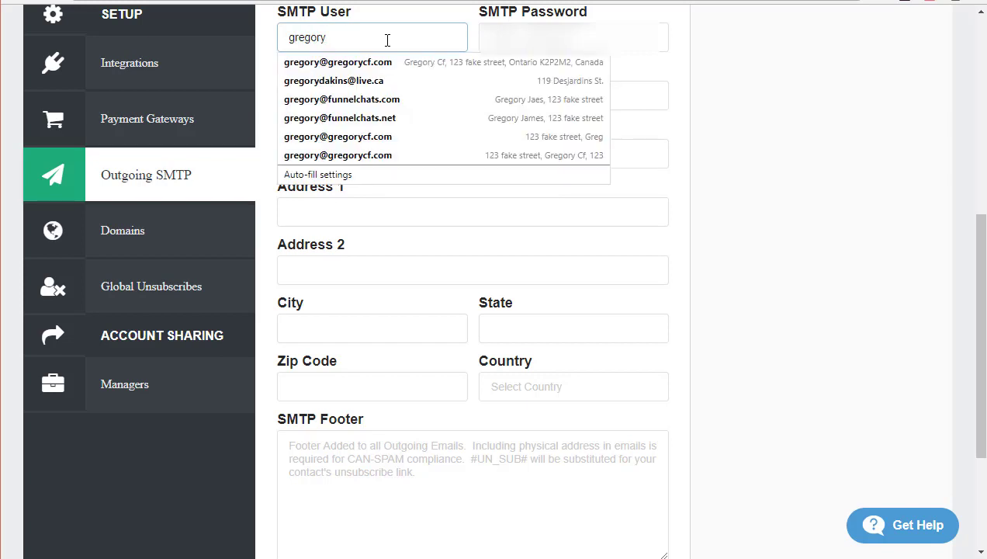
{"action": "type", "text": "funnelchats"}
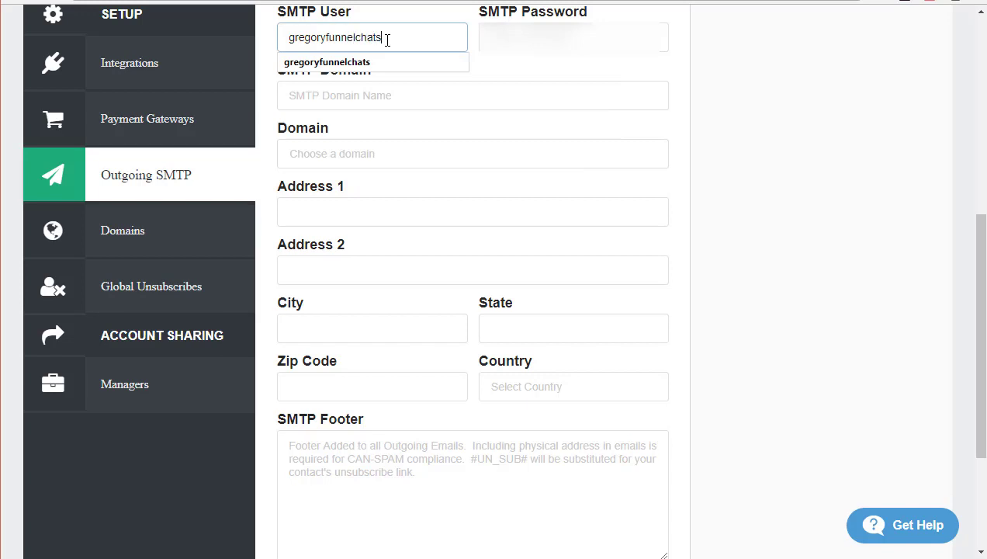
{"action": "key", "text": "Tab"}
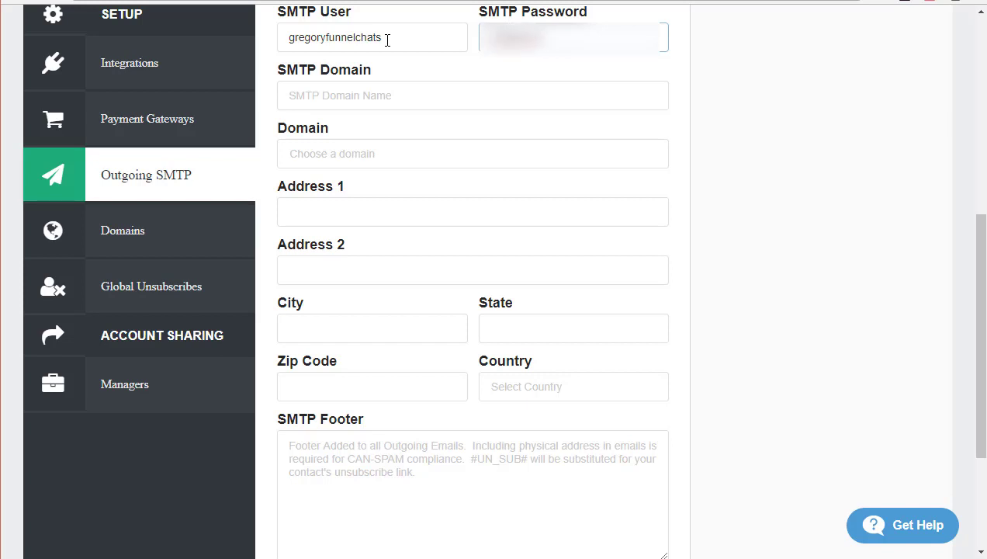
{"action": "left_click", "coordinate": [378, 99]}
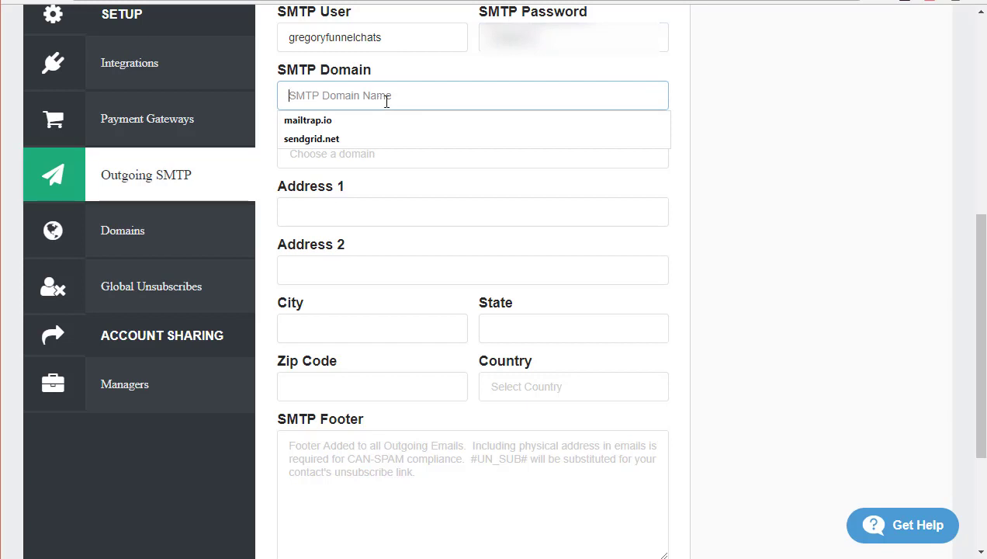
{"action": "type", "text": "s"}
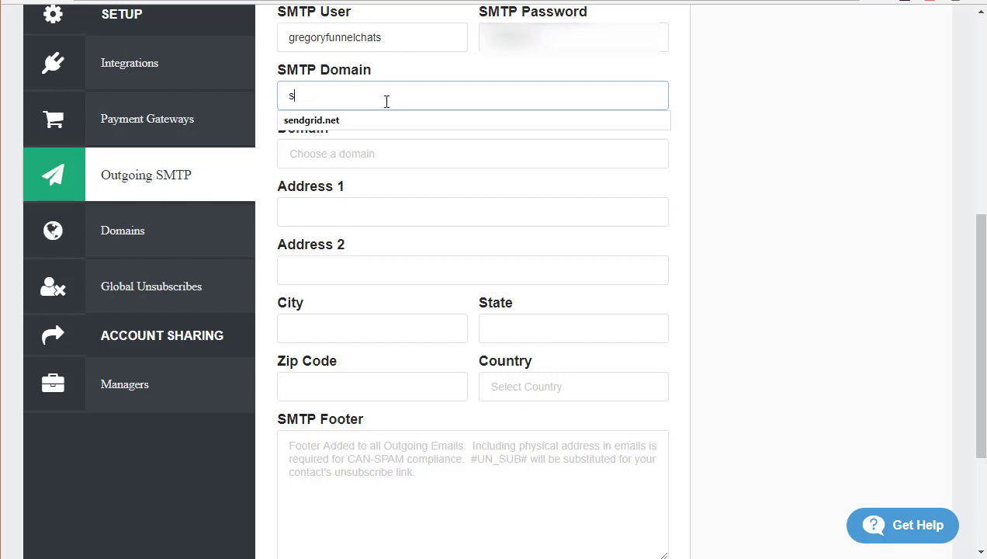
{"action": "type", "text": "endgrid.net"}
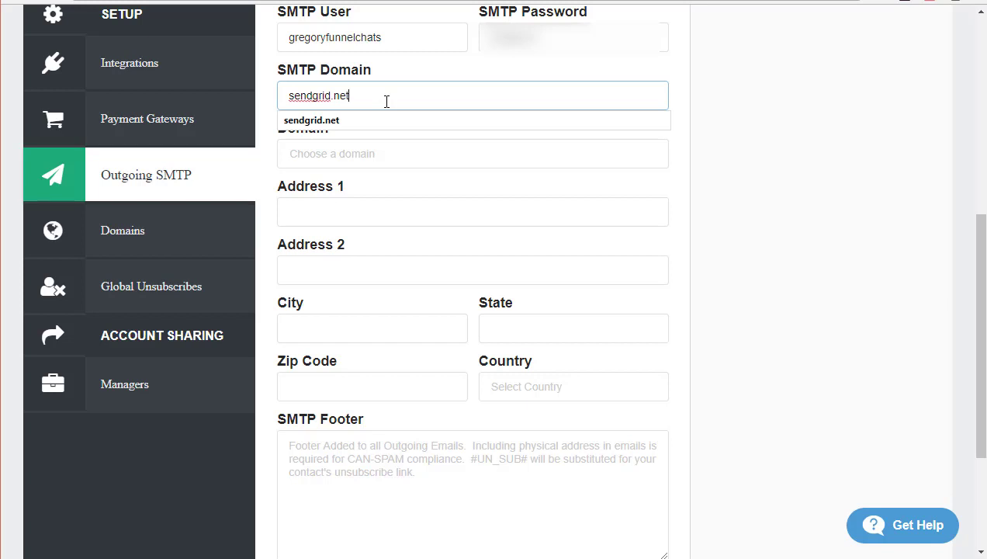
{"action": "key", "text": "Tab"}
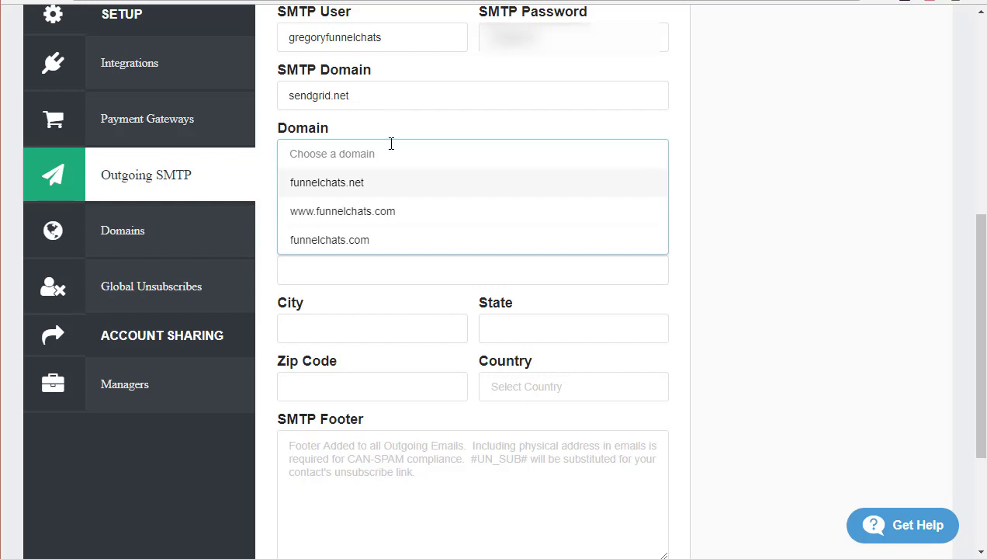
{"action": "left_click", "coordinate": [341, 192]}
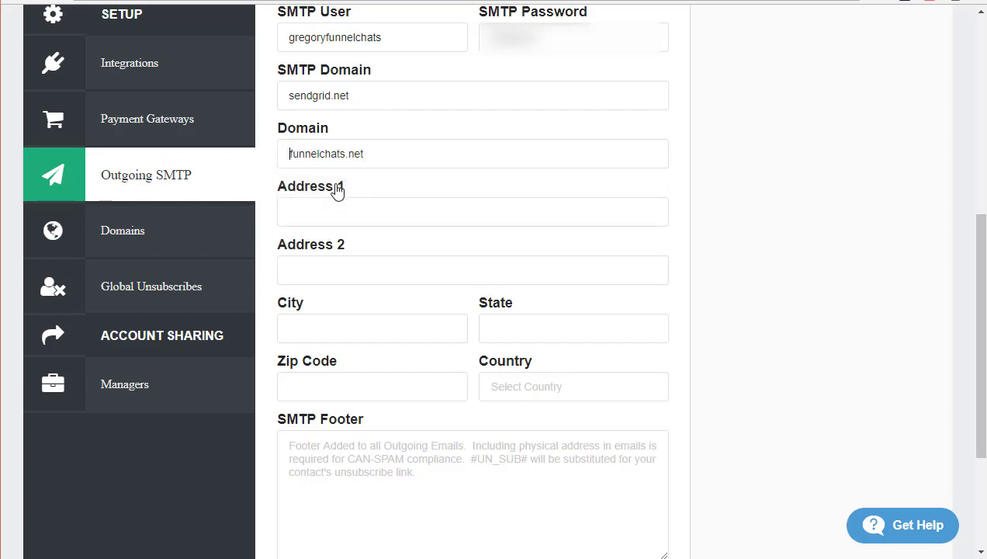
Fill the mailing address from a saved browser address and set the country to Canada.
{"action": "left_click", "coordinate": [329, 213]}
{"action": "type", "text": "123 fake street"}
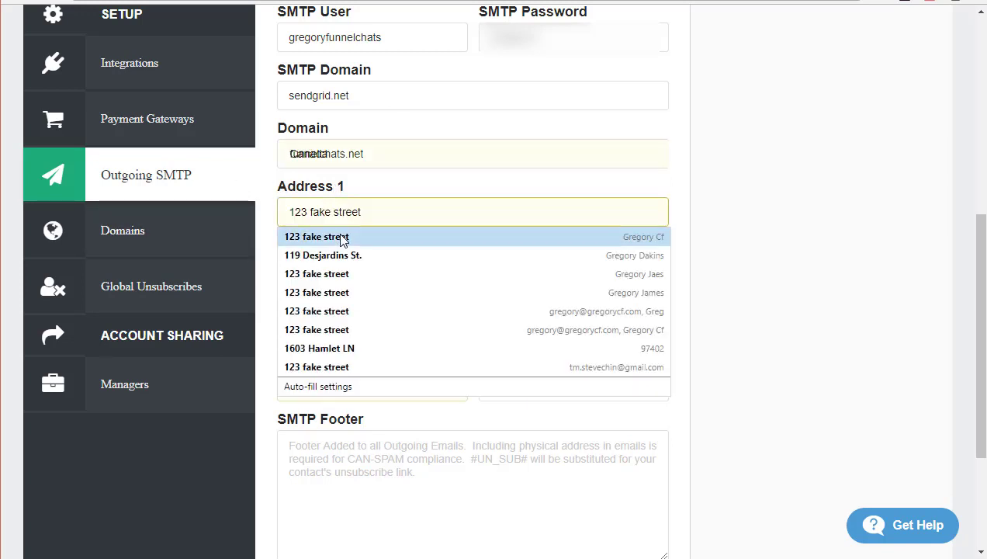
{"action": "left_click", "coordinate": [351, 237]}
{"action": "scroll", "coordinate": [592, 273], "scroll_direction": "down", "scroll_amount": 1}
{"action": "left_click", "coordinate": [558, 308]}
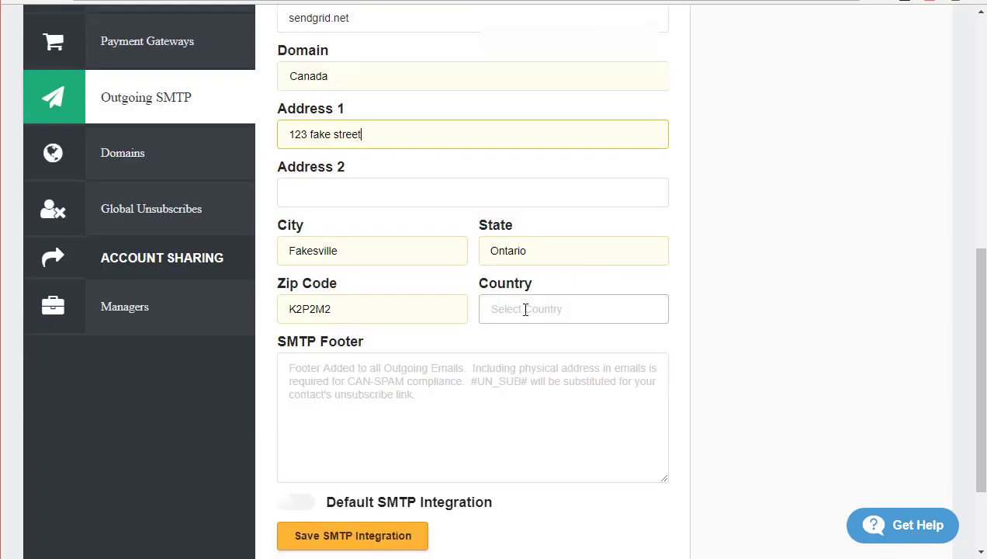
{"action": "type", "text": "C"}
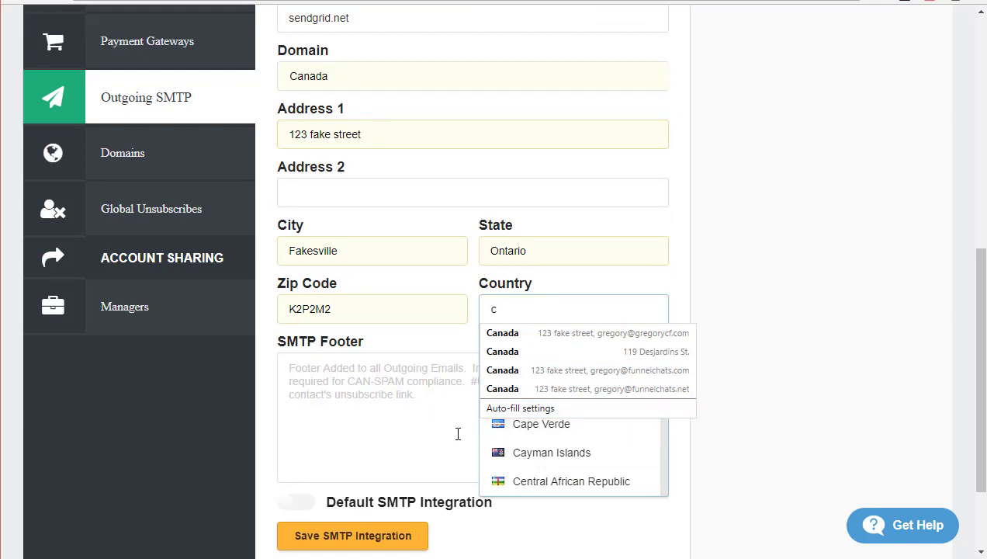
{"action": "left_click", "coordinate": [459, 431]}
{"action": "left_click", "coordinate": [536, 309]}
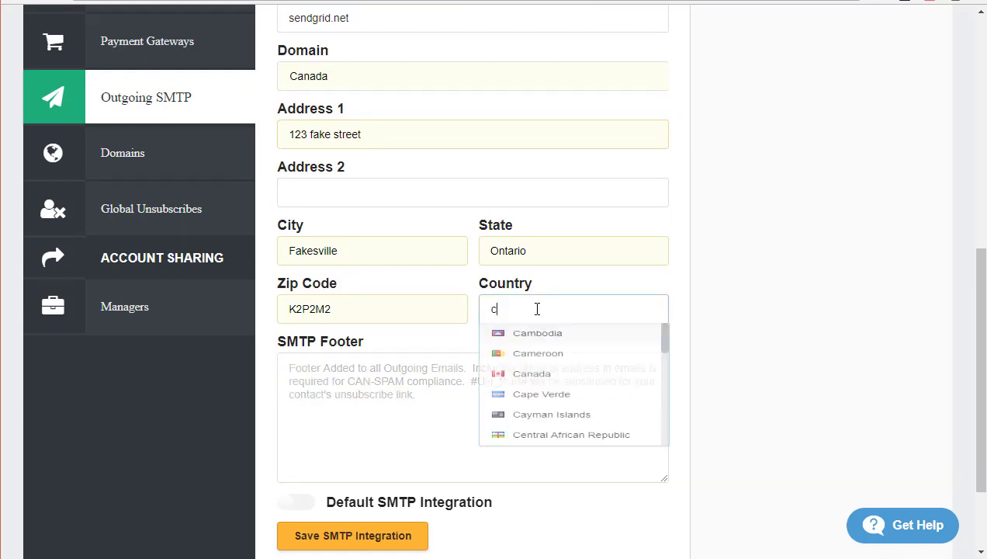
{"action": "left_click", "coordinate": [520, 398]}
{"action": "scroll", "coordinate": [381, 428], "scroll_direction": "down", "scroll_amount": 2}
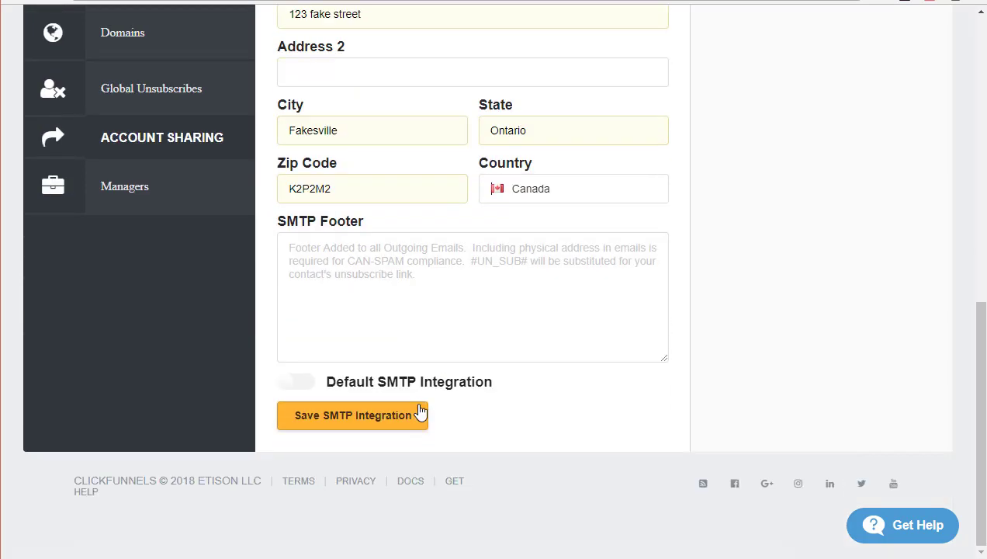
Set the footer to <center><a href="#UN_SUB#">Click Here To Unsubscribe</a></center> and save the integration.
{"action": "left_click", "coordinate": [452, 270]}
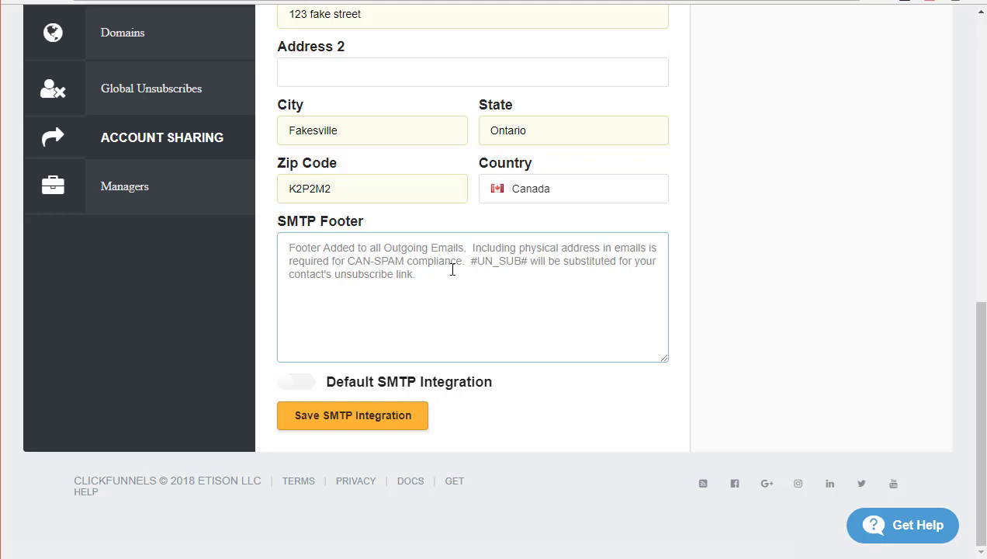
{"action": "type", "text": "<a"}
{"action": "key", "text": "BackSpace"}
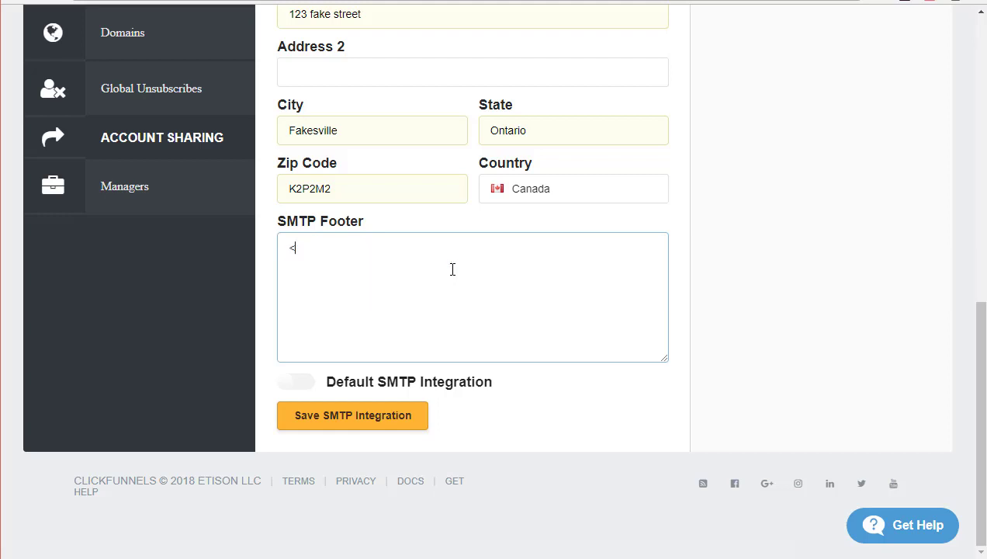
{"action": "type", "text": "center><a href"}
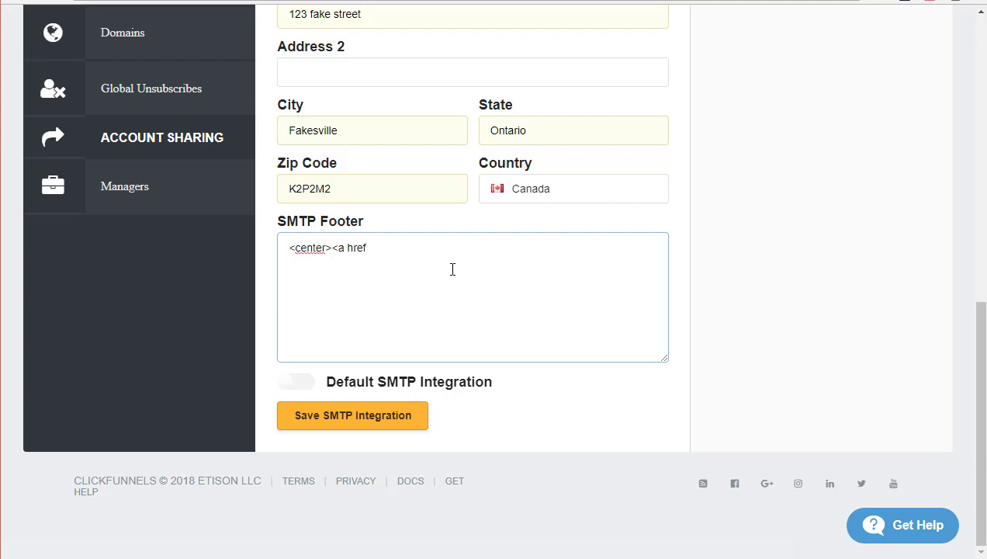
{"action": "type", "text": "=\"@"}
{"action": "key", "text": "BackSpace"}
{"action": "type", "text": "##"}
{"action": "key", "text": "BackSpace"}
{"action": "type", "text": "UN_SUB#\">"}
{"action": "type", "text": "Click"}
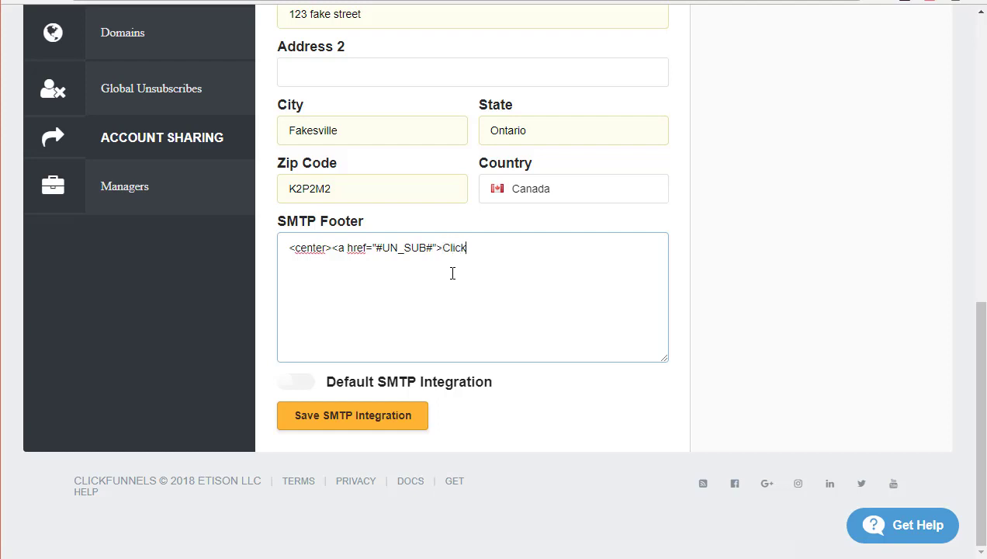
{"action": "type", "text": " Here To Unsubscribe"}
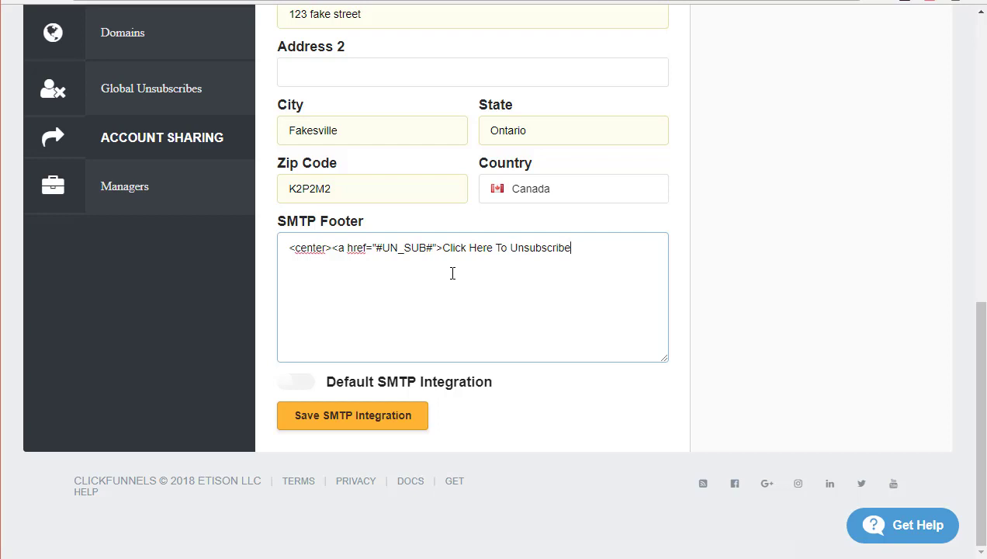
{"action": "type", "text": "</a></center>"}
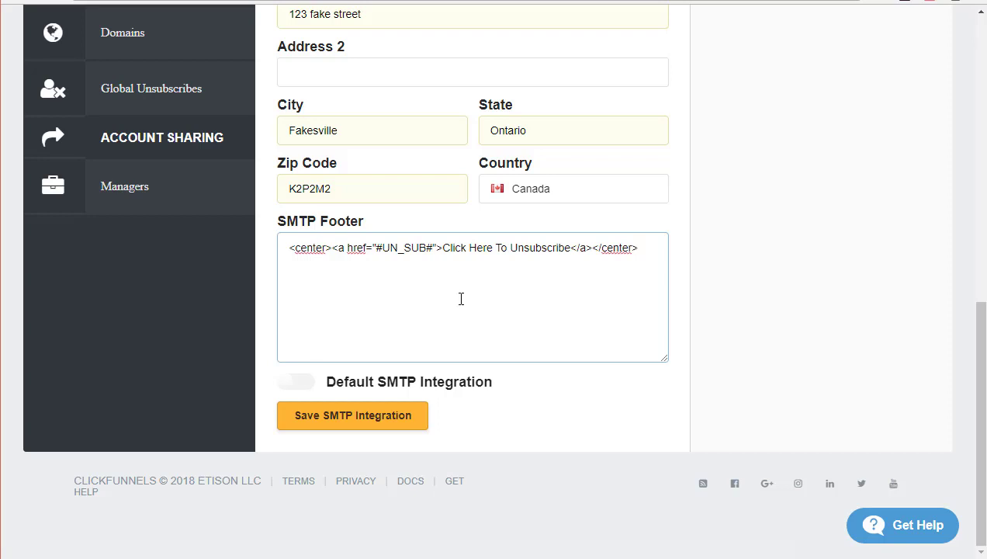
{"action": "left_click", "coordinate": [365, 426]}
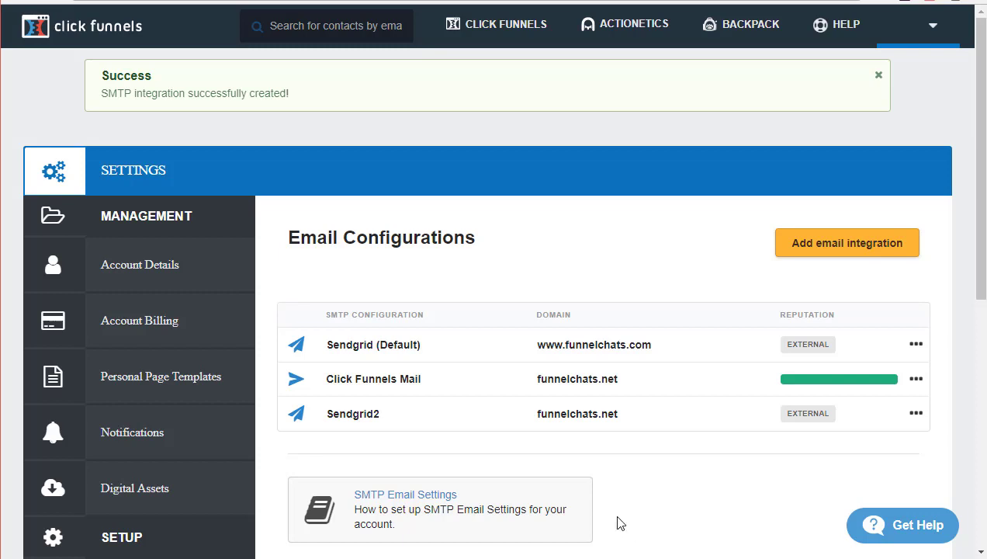
Open the Sendgrid2 integration's Settings from its row's options menu.
{"action": "left_click", "coordinate": [916, 415]}
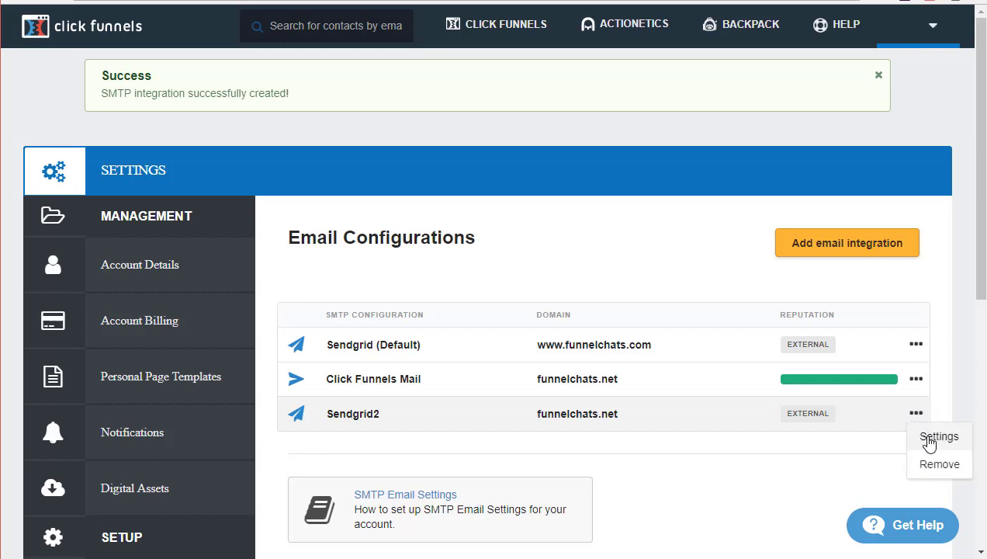
{"action": "left_click", "coordinate": [932, 448]}
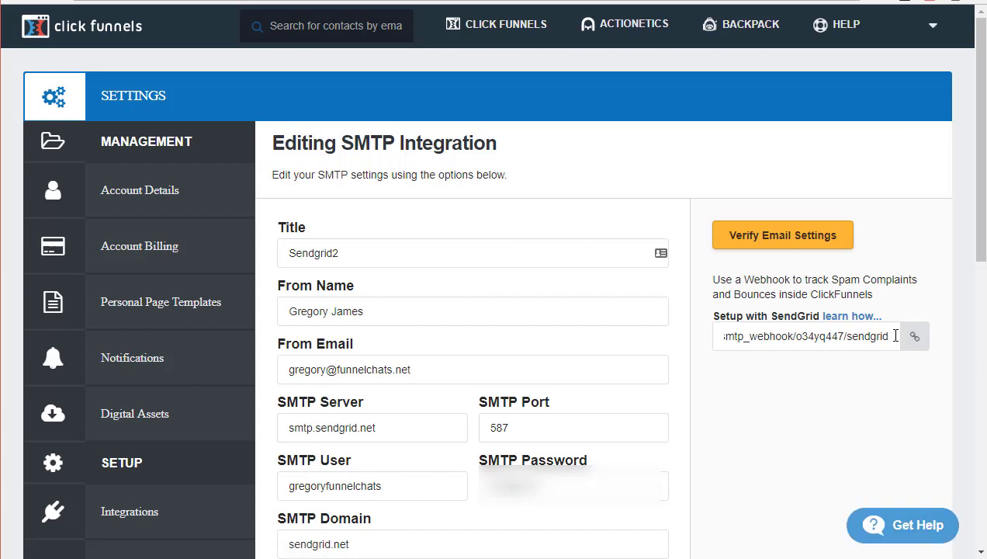
Select and copy the SendGrid webhook URL for spam complaints and bounces.
{"action": "left_click_drag", "start_coordinate": [892, 335], "coordinate": [737, 336]}
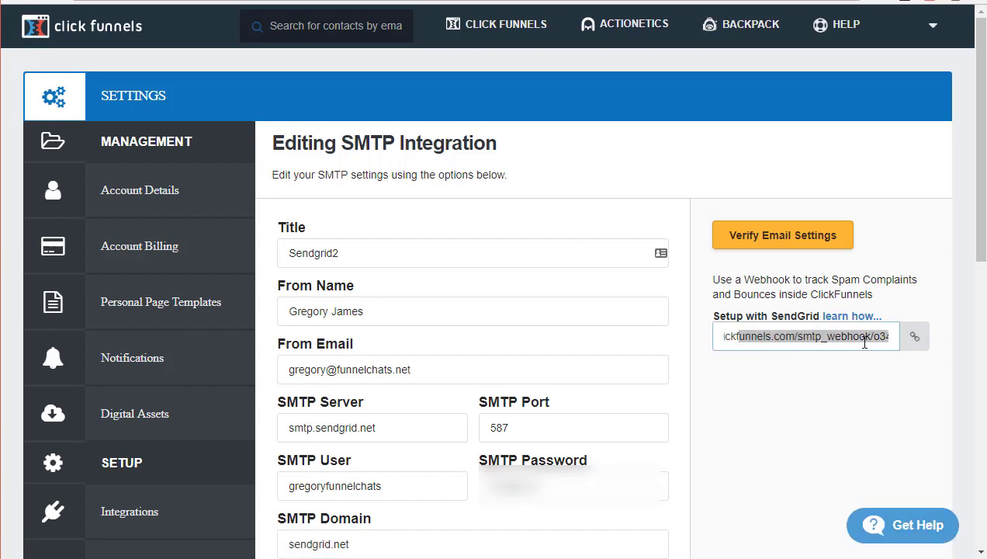
{"action": "left_click", "coordinate": [914, 339]}
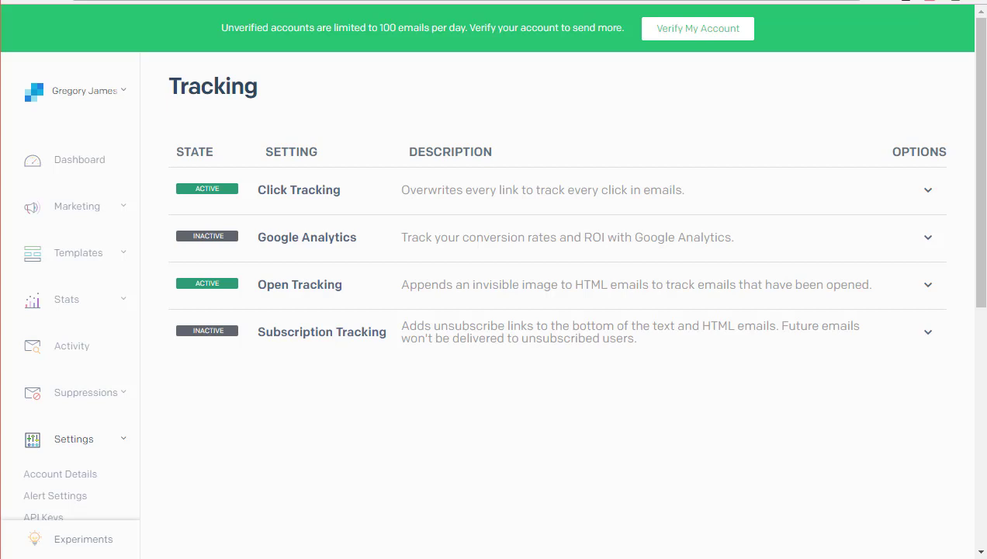
Turn on Event Notification in SendGrid's Mail Settings.
{"action": "scroll", "coordinate": [96, 357], "scroll_direction": "down", "scroll_amount": 1}
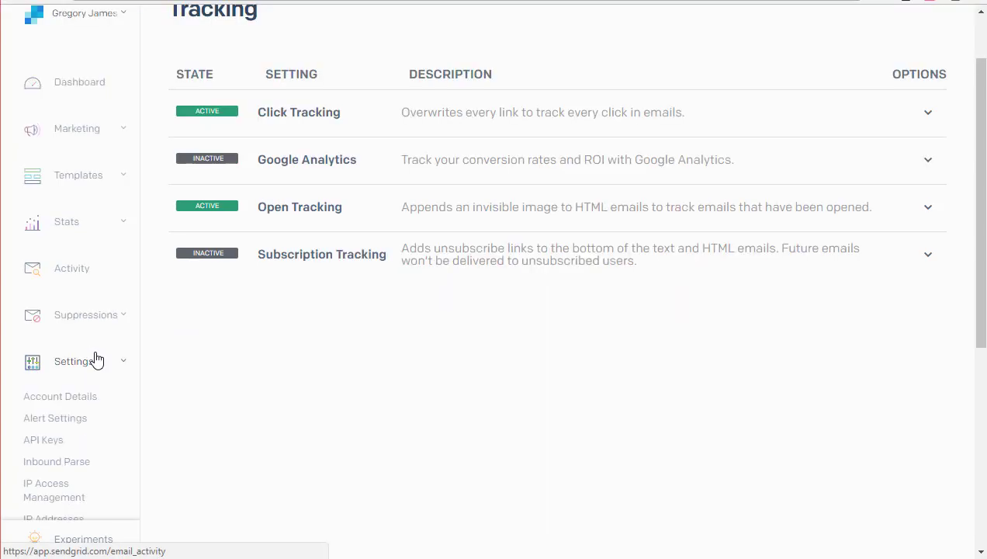
{"action": "scroll", "coordinate": [96, 358], "scroll_direction": "down", "scroll_amount": 1}
{"action": "scroll", "coordinate": [97, 359], "scroll_direction": "down", "scroll_amount": 1}
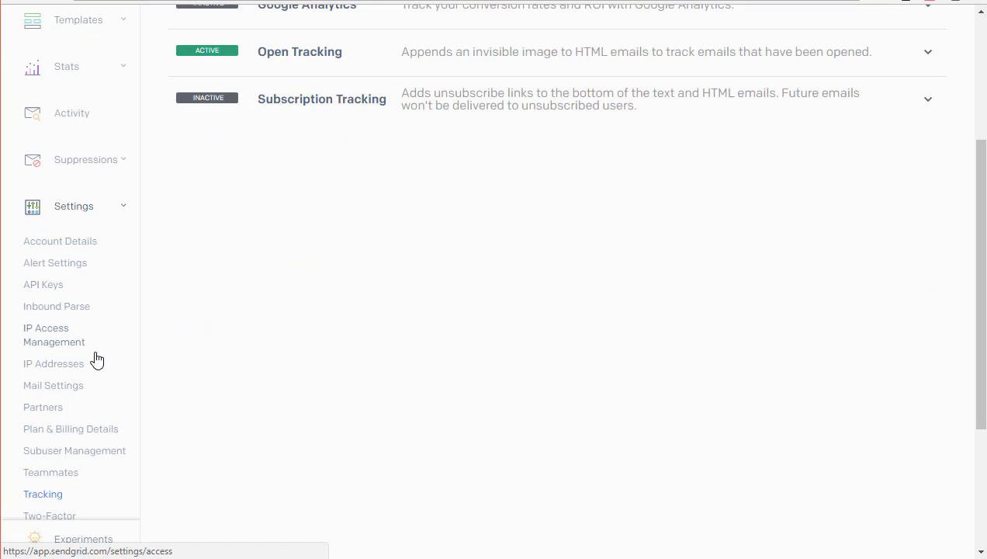
{"action": "left_click", "coordinate": [60, 392]}
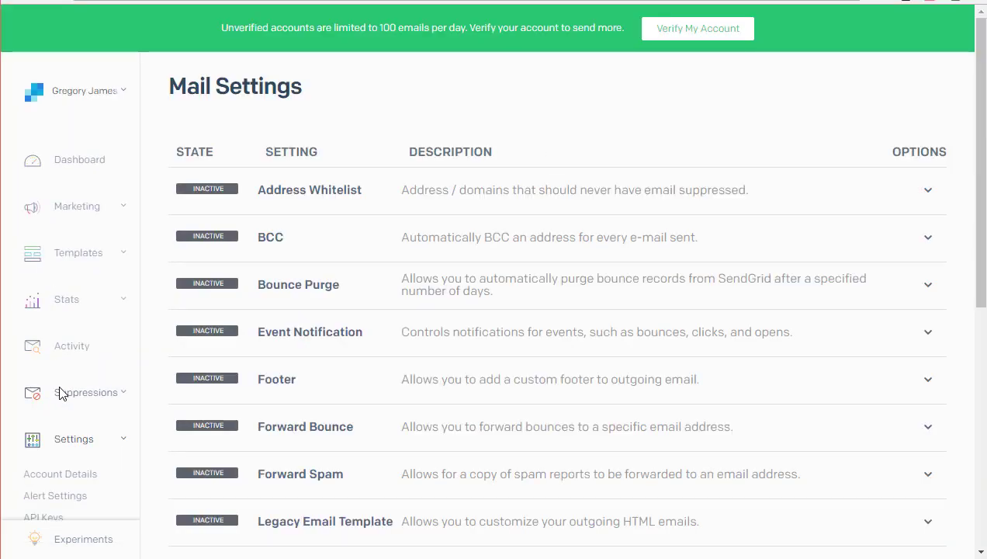
{"action": "left_click", "coordinate": [314, 337]}
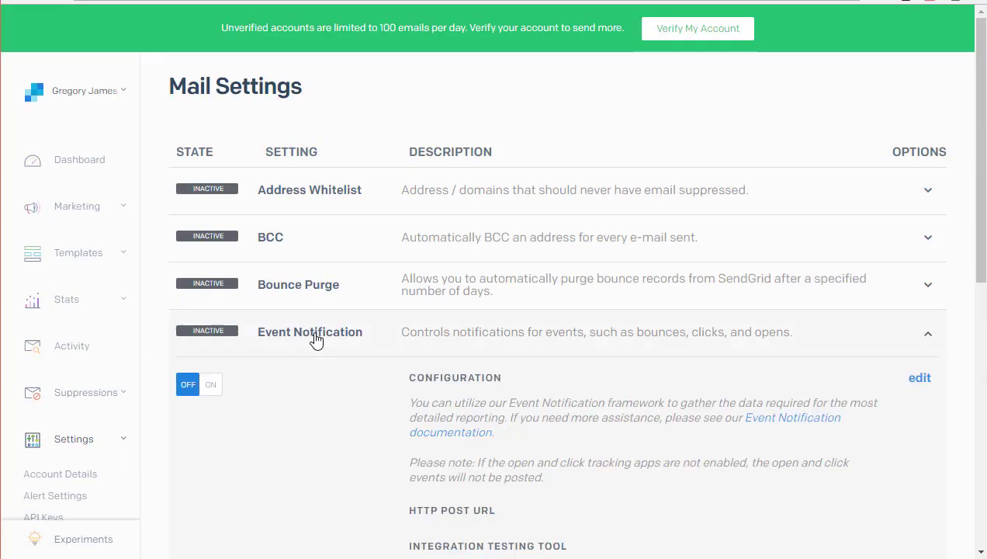
{"action": "scroll", "coordinate": [354, 422], "scroll_direction": "down", "scroll_amount": 2}
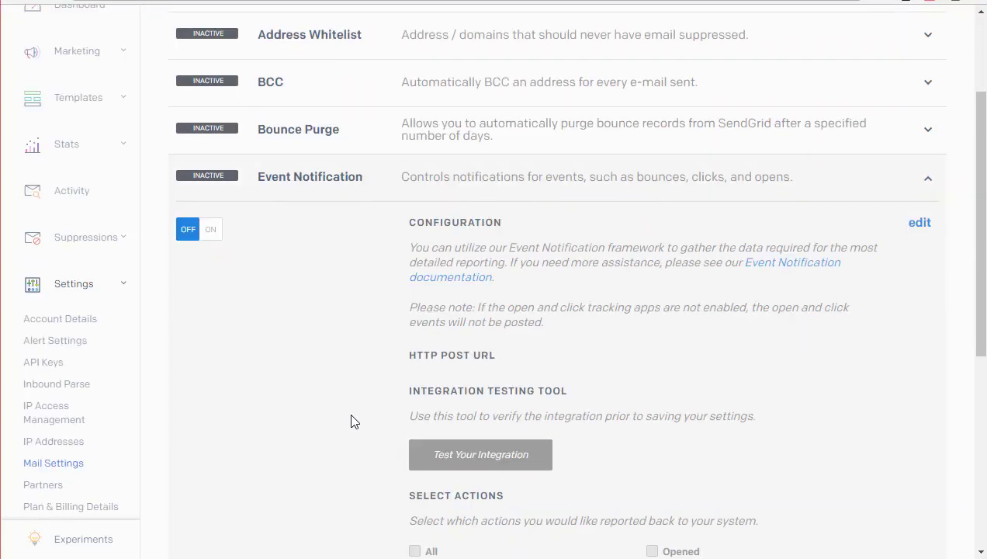
{"action": "left_click", "coordinate": [211, 233]}
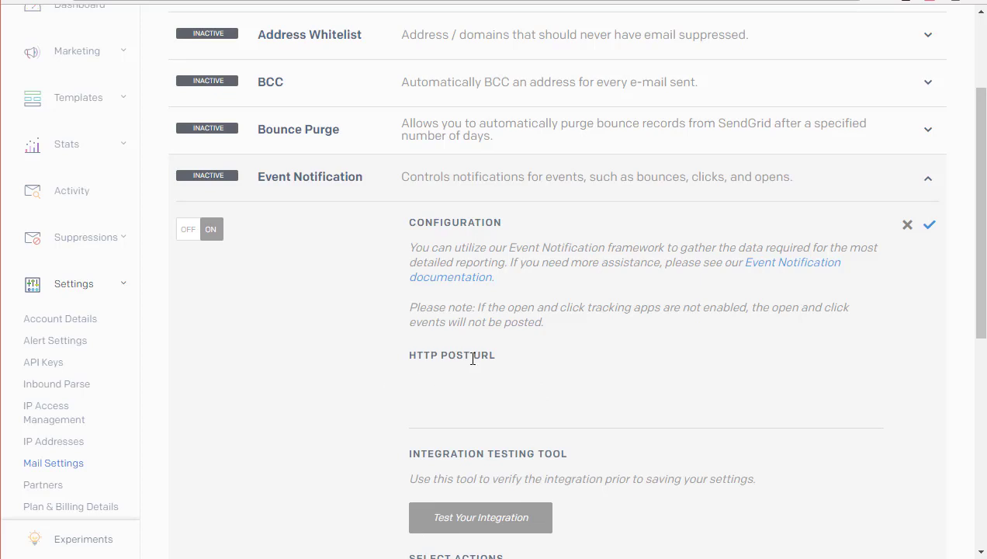
Paste the ClickFunnels webhook URL as the HTTP POST URL.
{"action": "left_click", "coordinate": [463, 417]}
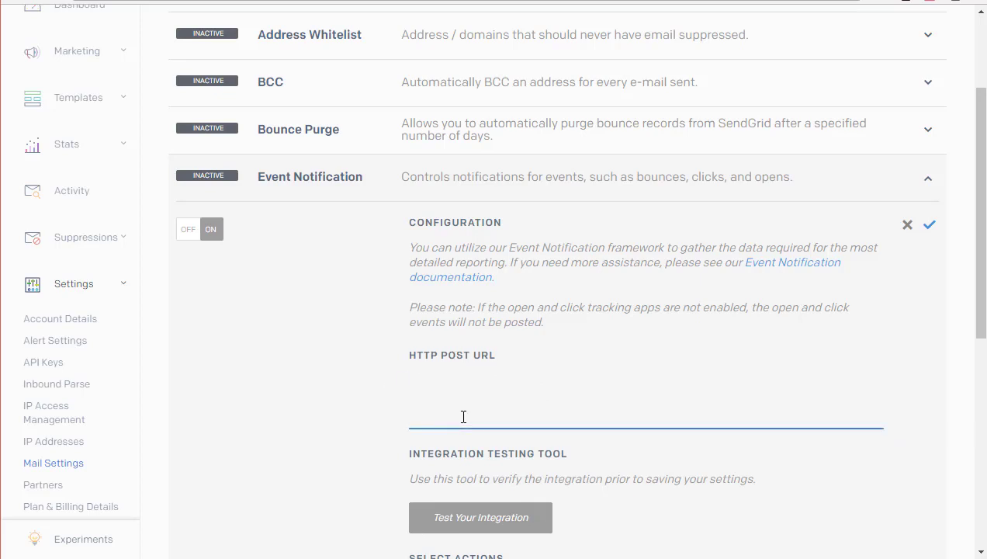
{"action": "key", "text": "ctrl+v"}
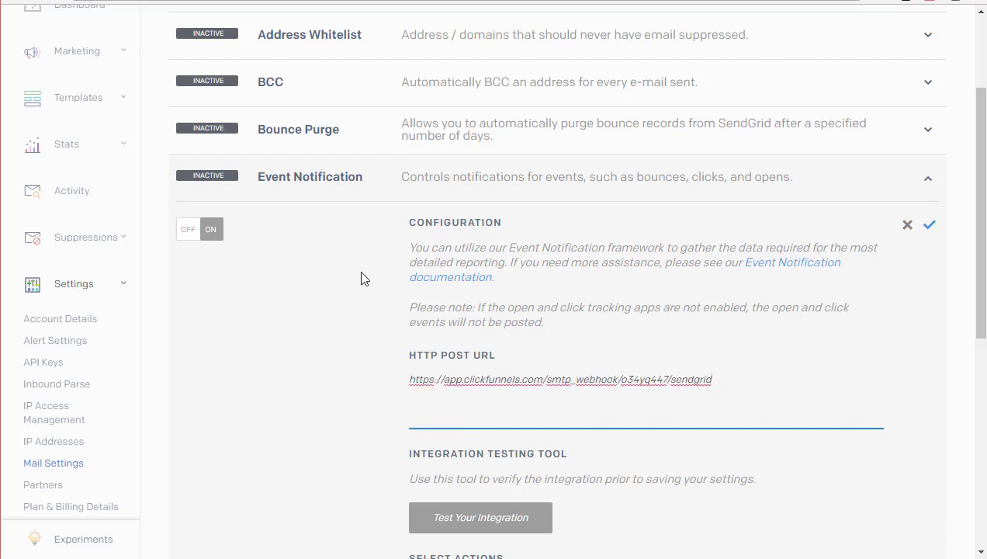
{"action": "scroll", "coordinate": [361, 279], "scroll_direction": "down", "scroll_amount": 3}
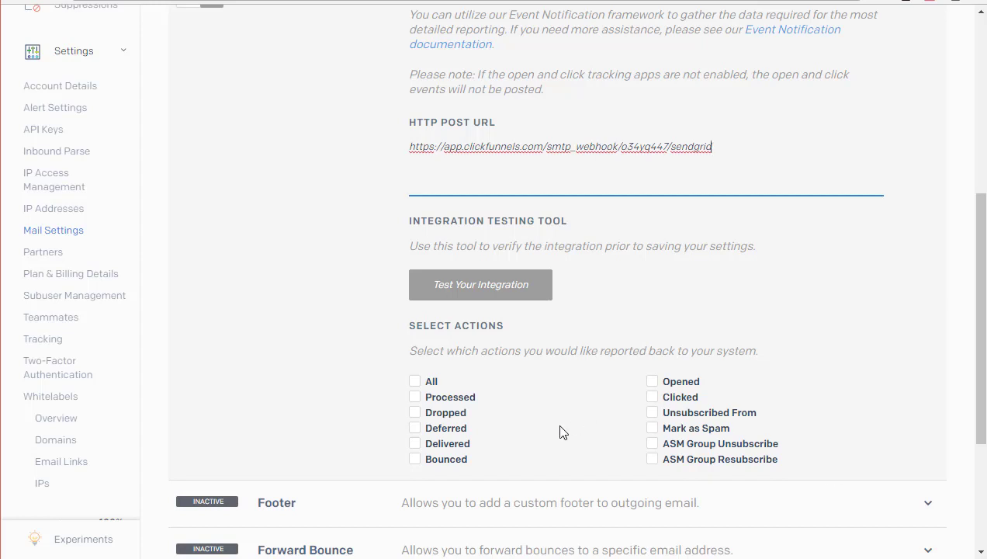
Select Dropped, Bounced, Unsubscribed From and Mark as Spam events and save Event Notification.
{"action": "left_click", "coordinate": [415, 413]}
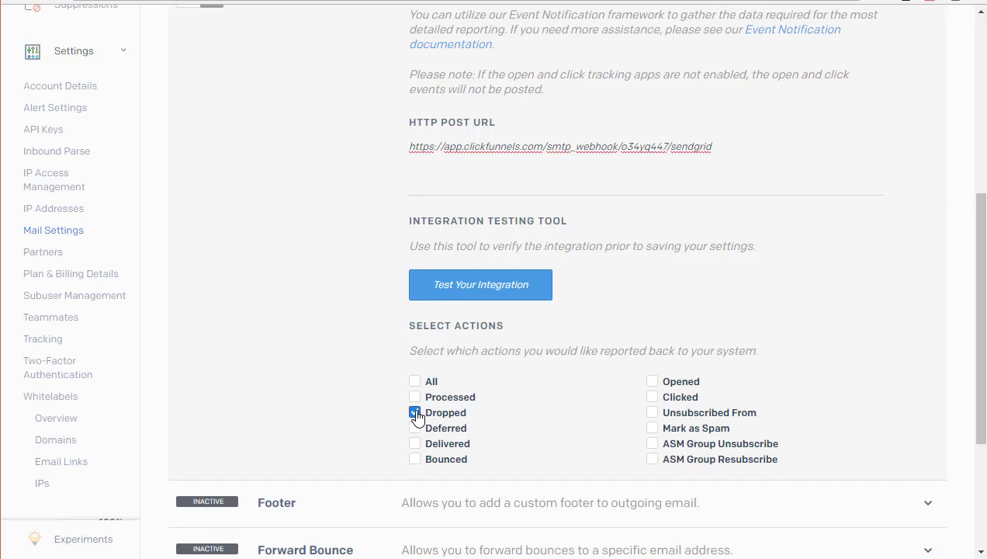
{"action": "left_click", "coordinate": [416, 461]}
{"action": "left_click", "coordinate": [656, 420]}
{"action": "left_click", "coordinate": [653, 430]}
{"action": "scroll", "coordinate": [569, 304], "scroll_direction": "down", "scroll_amount": 2}
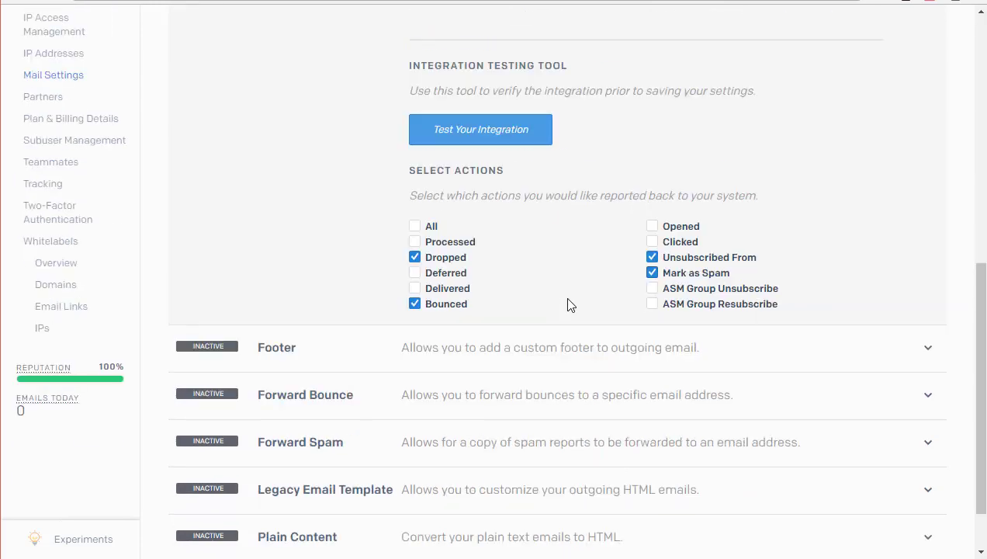
{"action": "scroll", "coordinate": [569, 304], "scroll_direction": "up", "scroll_amount": 4}
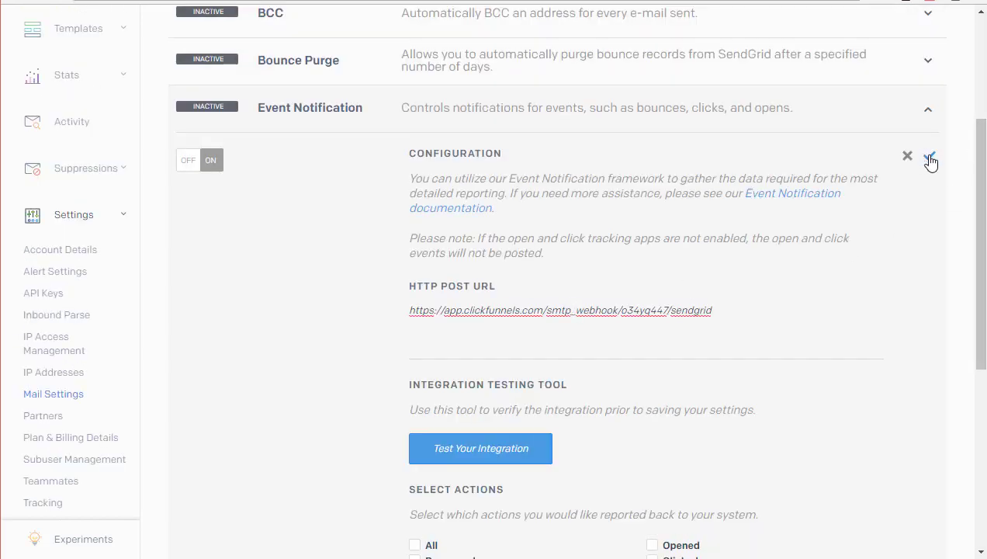
{"action": "left_click", "coordinate": [930, 158]}
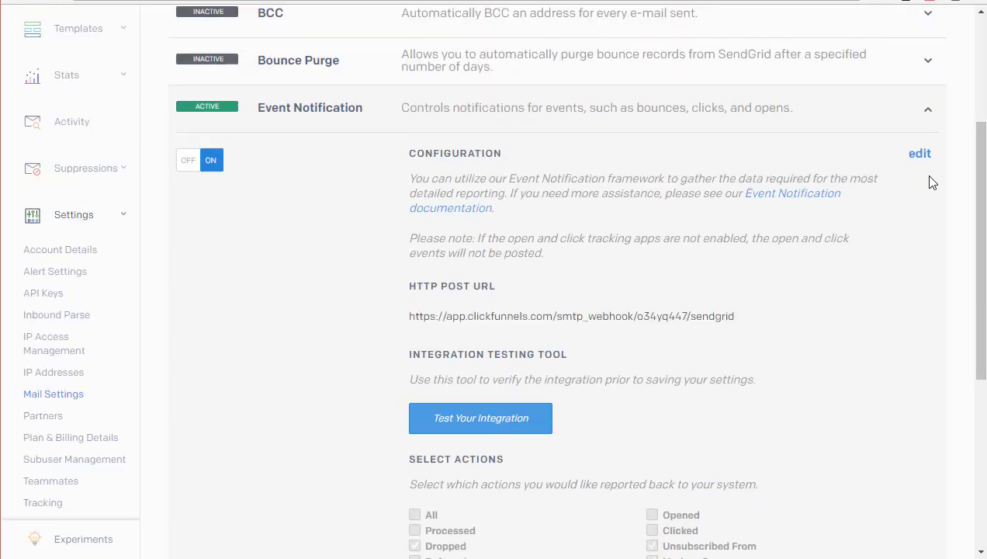
{"action": "scroll", "coordinate": [725, 320], "scroll_direction": "down", "scroll_amount": 2}
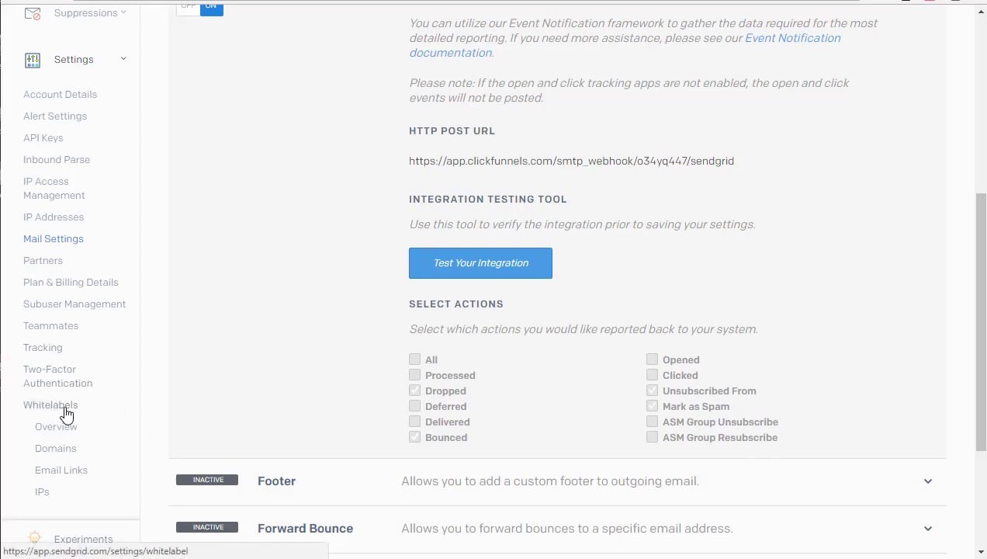
Add a new SendGrid domain whitelabel with domain funnelchats.net and subdomain mailing.
{"action": "left_click", "coordinate": [66, 410]}
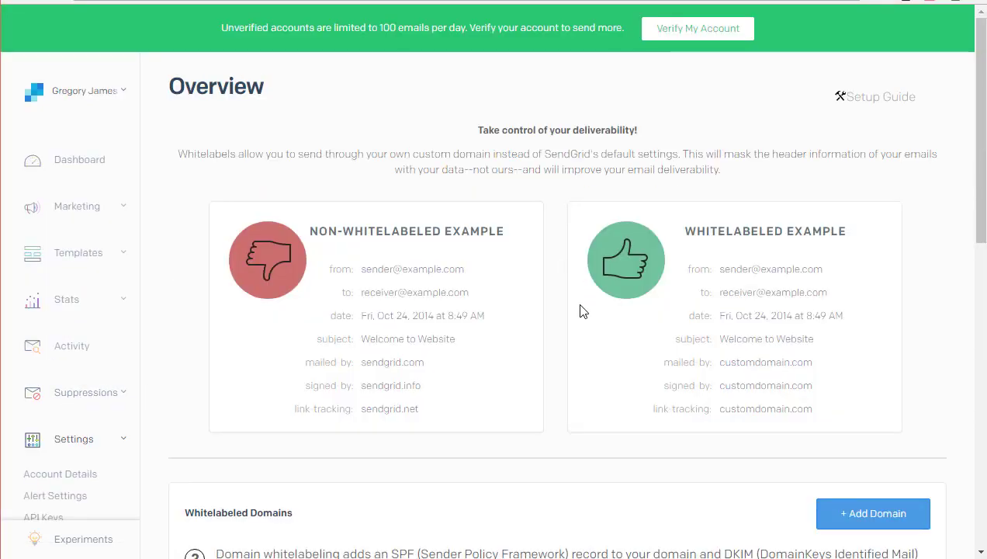
{"action": "scroll", "coordinate": [583, 311], "scroll_direction": "down", "scroll_amount": 2}
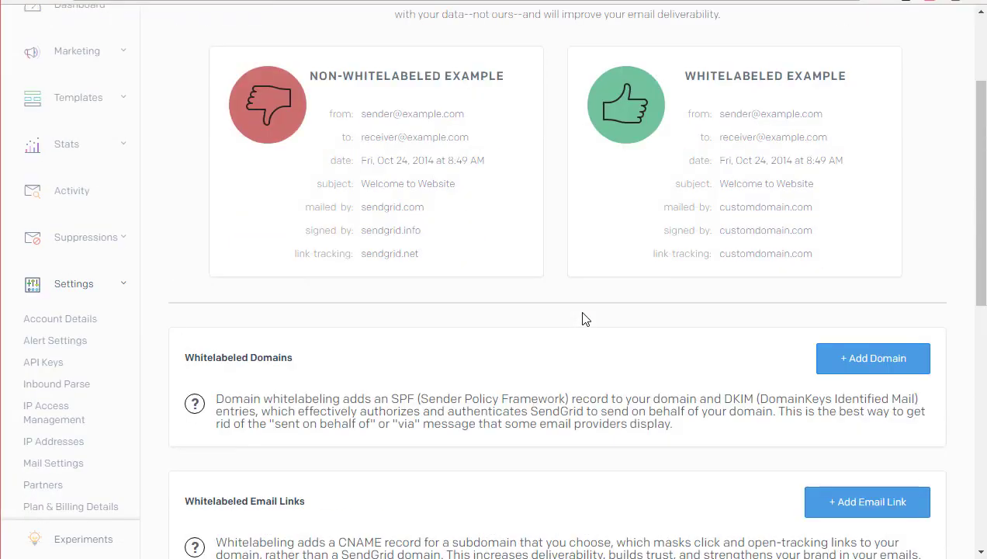
{"action": "left_click", "coordinate": [877, 371]}
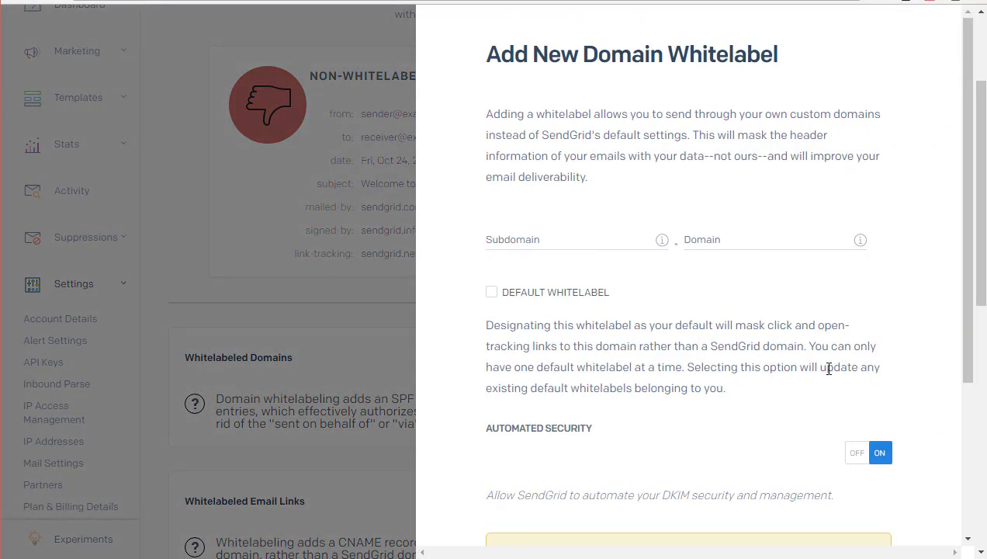
{"action": "left_click", "coordinate": [721, 244]}
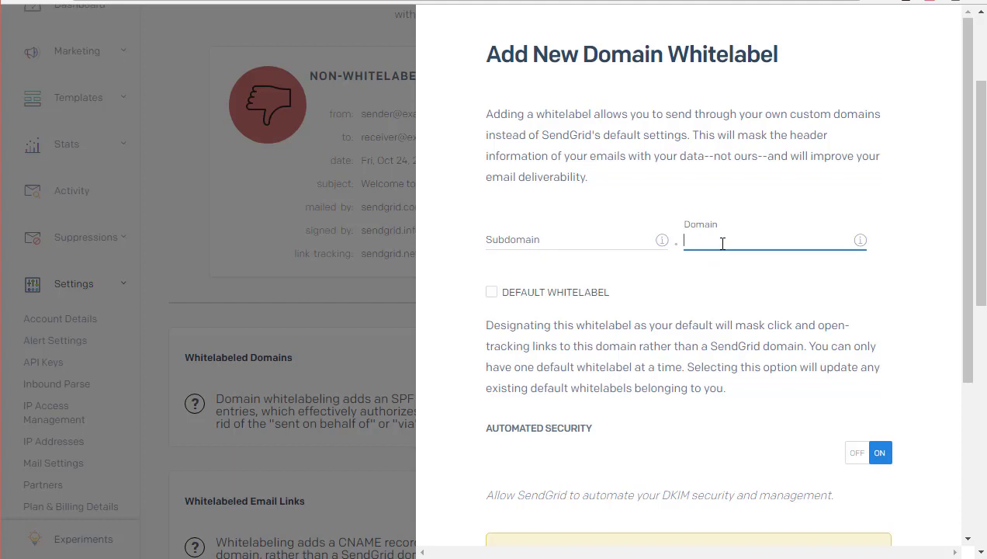
{"action": "type", "text": "nnelcrats.net"}
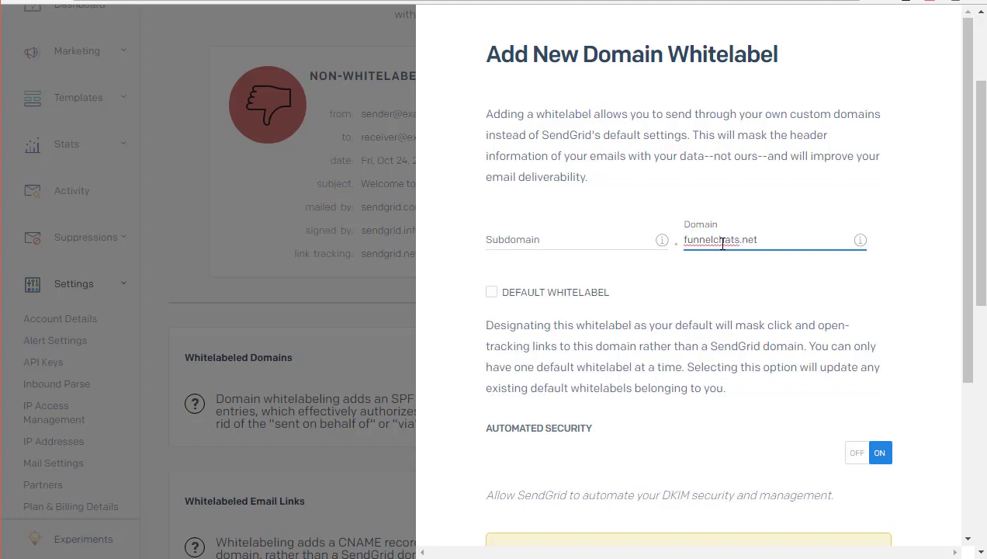
{"action": "left_click", "coordinate": [572, 241]}
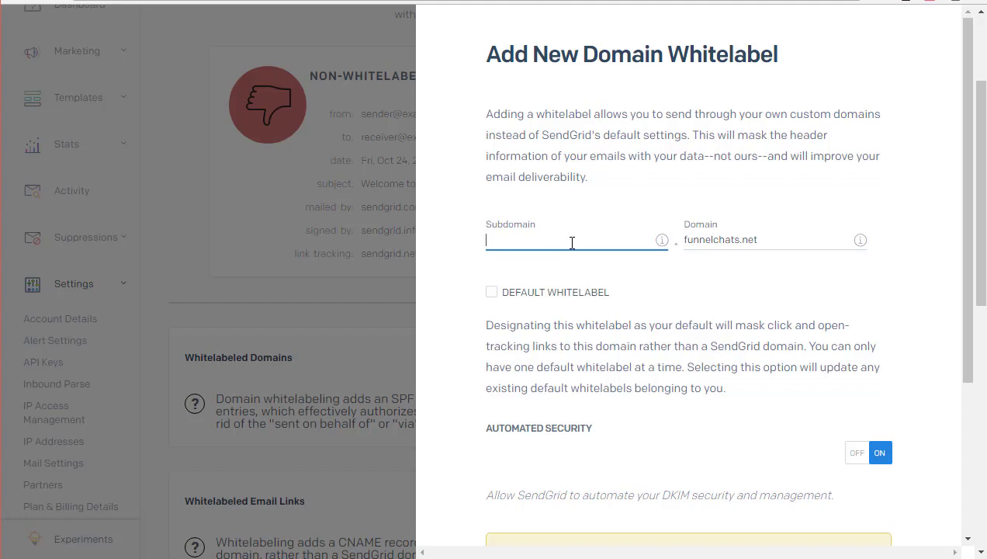
{"action": "type", "text": "mailing"}
Make it the Default Whitelabel, save it, and confirm creating the DNS records.
{"action": "scroll", "coordinate": [965, 233], "scroll_direction": "down", "scroll_amount": 2}
{"action": "scroll", "coordinate": [969, 275], "scroll_direction": "down", "scroll_amount": 1}
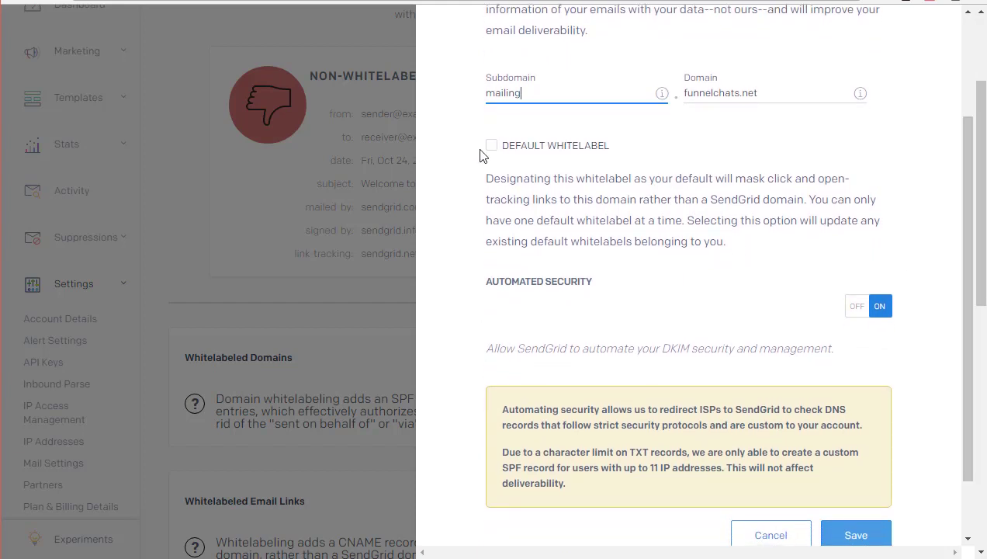
{"action": "left_click", "coordinate": [492, 147]}
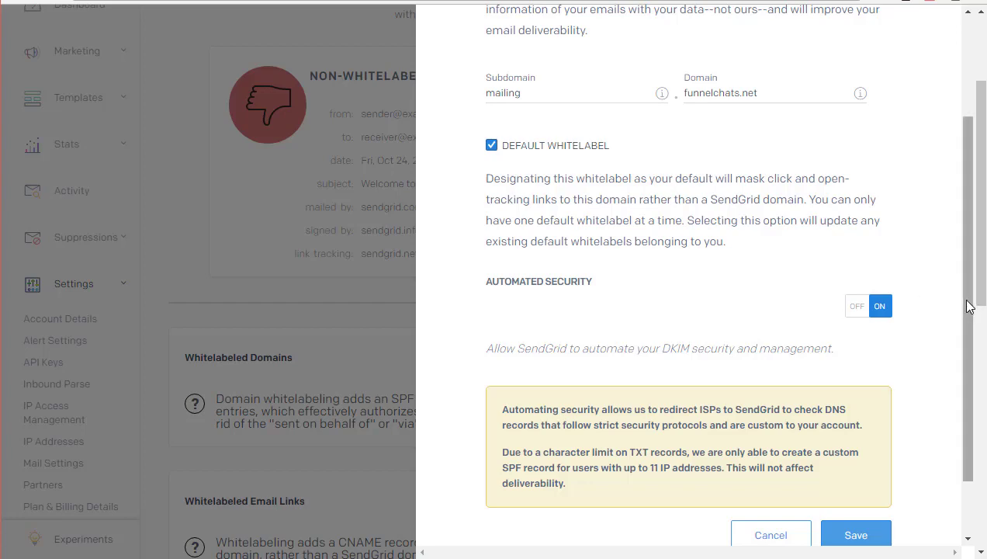
{"action": "left_click_drag", "start_coordinate": [967, 304], "coordinate": [976, 371]}
{"action": "left_click", "coordinate": [857, 472]}
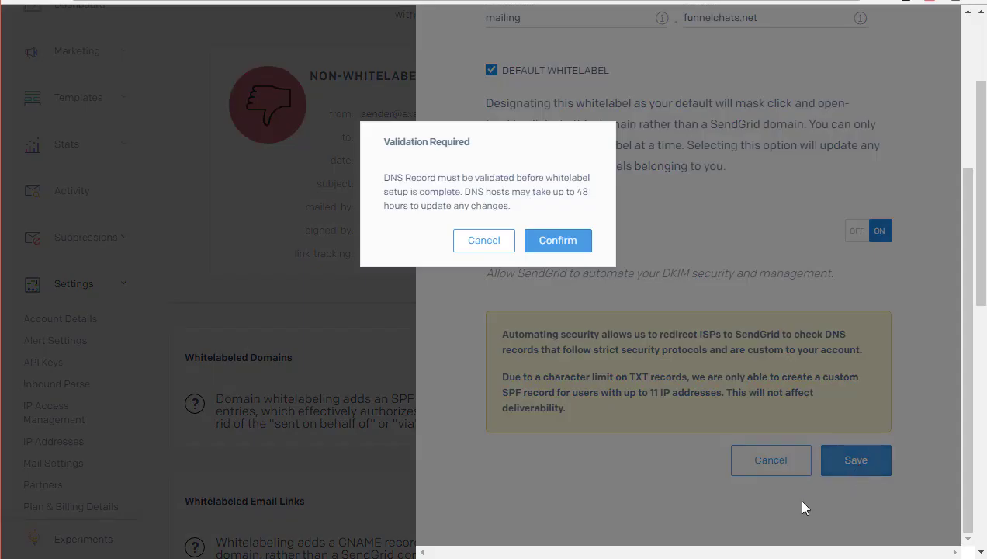
{"action": "left_click", "coordinate": [556, 246]}
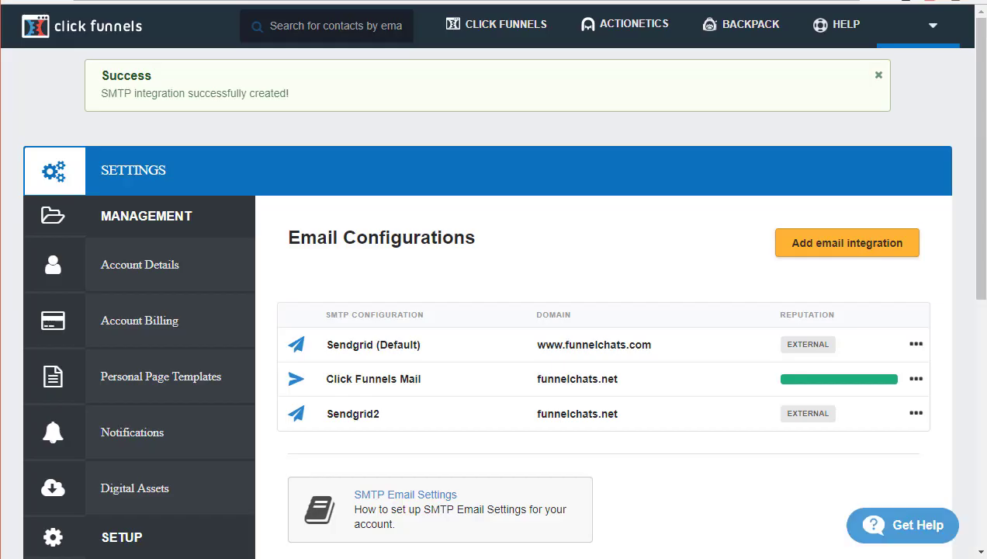
Open funnelchats.net's zone records in ClickFunnels, start a CNAME record, and return to SendGrid.
{"action": "left_click", "coordinate": [935, 28]}
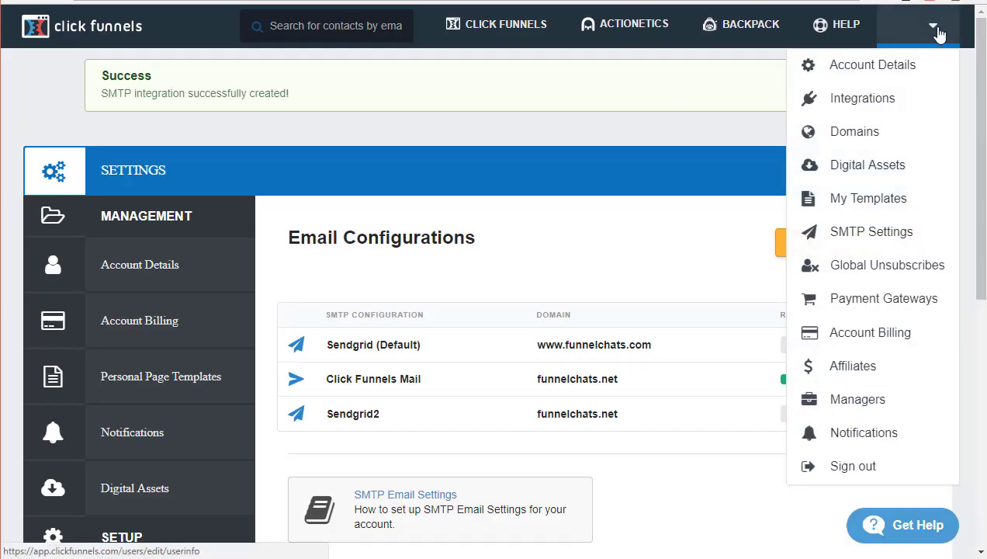
{"action": "left_click", "coordinate": [863, 138]}
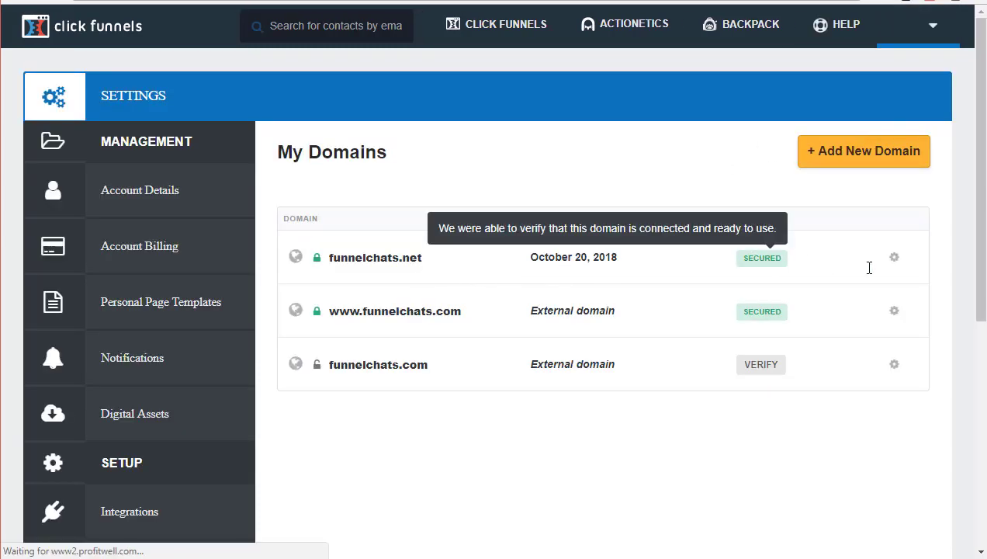
{"action": "left_click", "coordinate": [895, 260]}
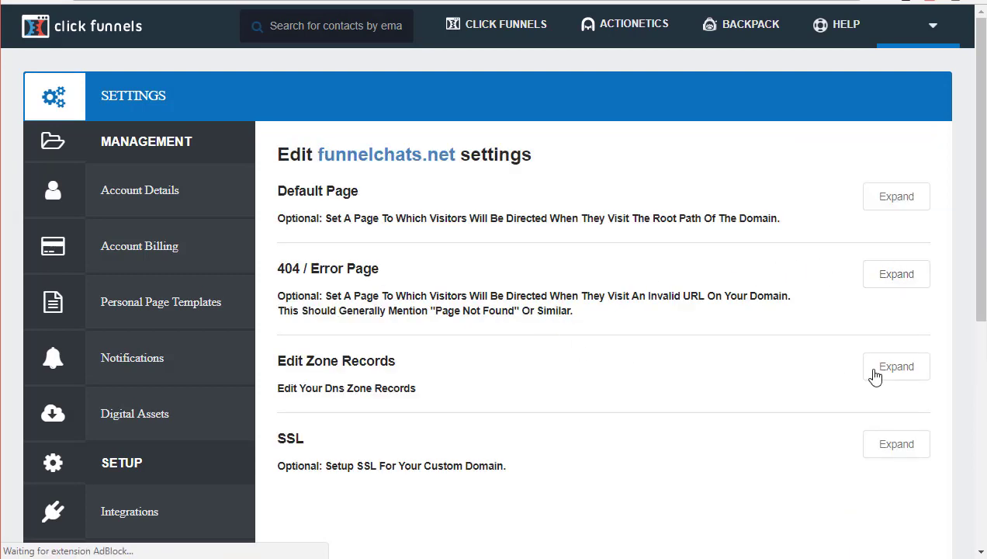
{"action": "left_click", "coordinate": [876, 376]}
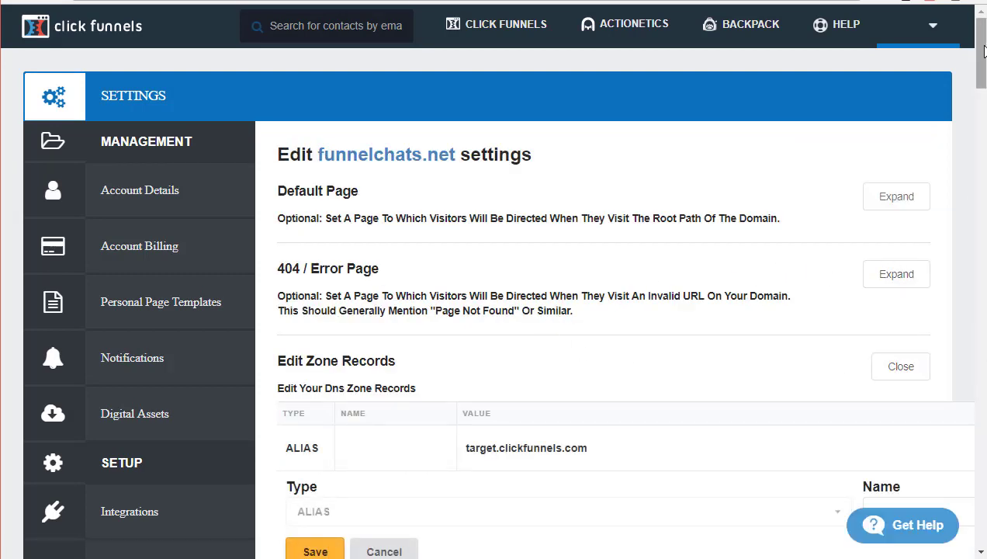
{"action": "left_click_drag", "start_coordinate": [984, 53], "coordinate": [982, 516]}
{"action": "left_click", "coordinate": [458, 307]}
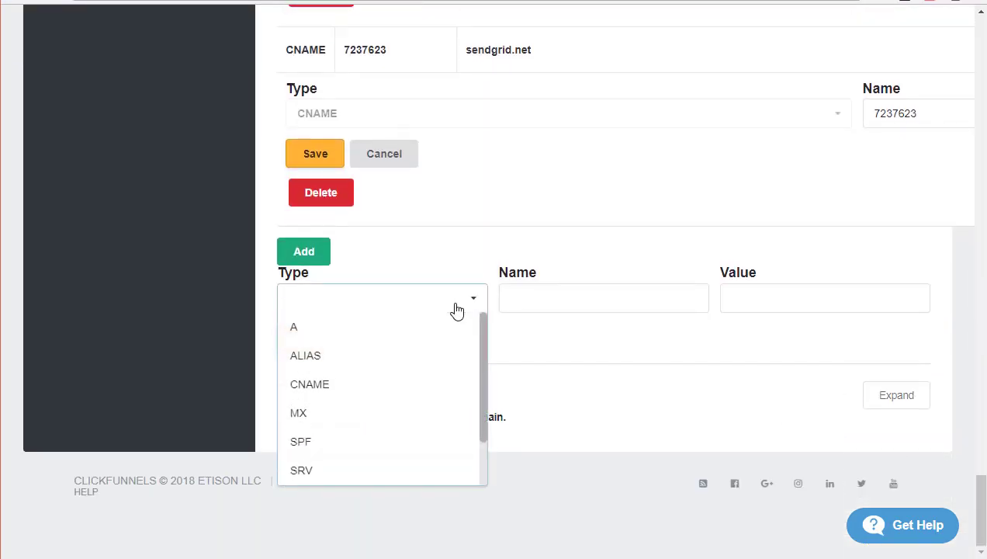
{"action": "left_click", "coordinate": [363, 390]}
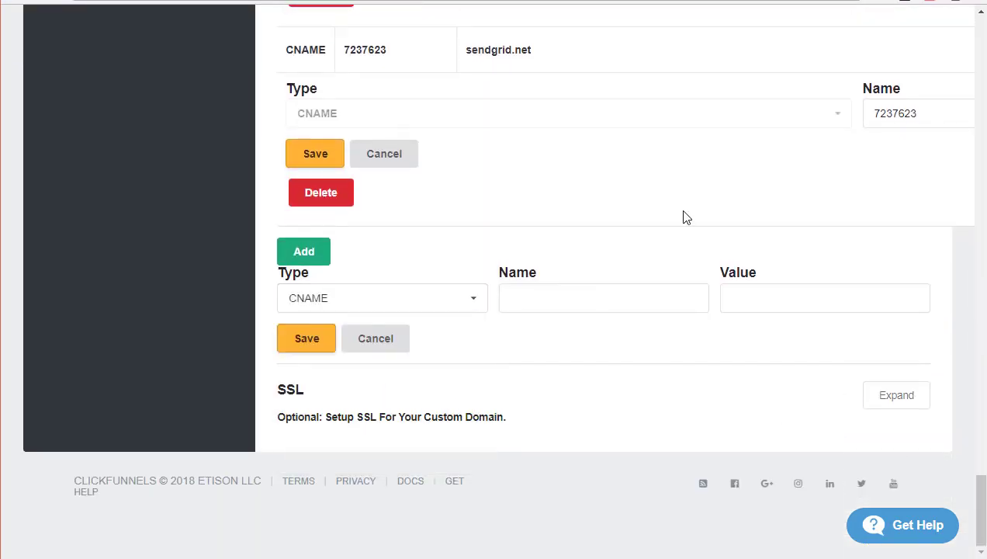
{"action": "key", "text": "ctrl+Tab"}
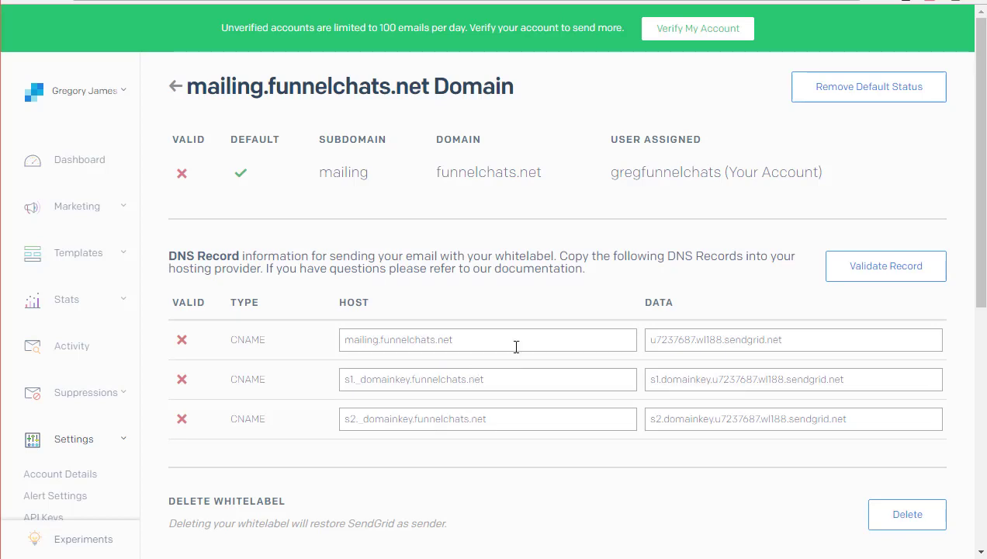
Copy the first CNAME host name, mailing.funnelchats.net, from SendGrid.
{"action": "left_click_drag", "start_coordinate": [458, 339], "coordinate": [339, 348]}
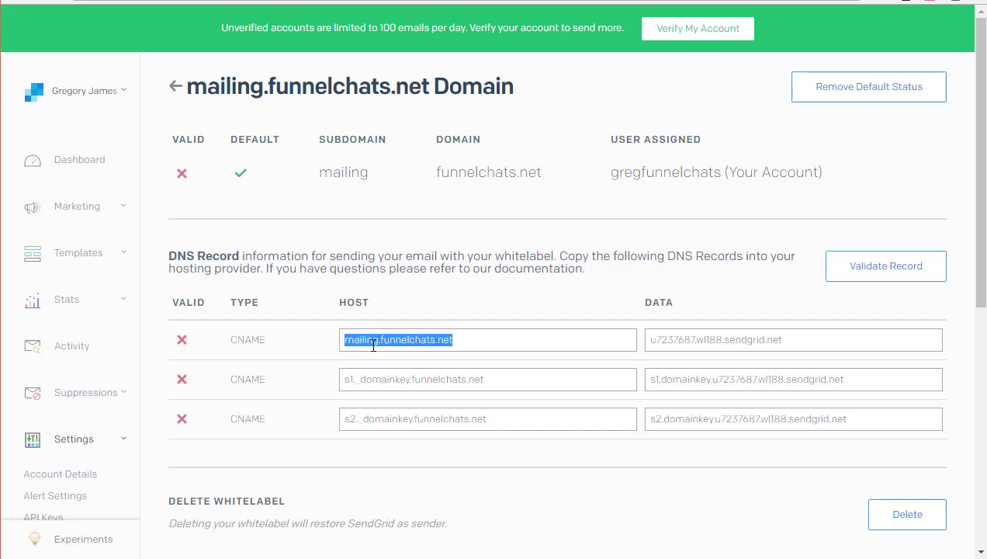
{"action": "left_click", "coordinate": [346, 343]}
{"action": "double_click", "coordinate": [355, 341]}
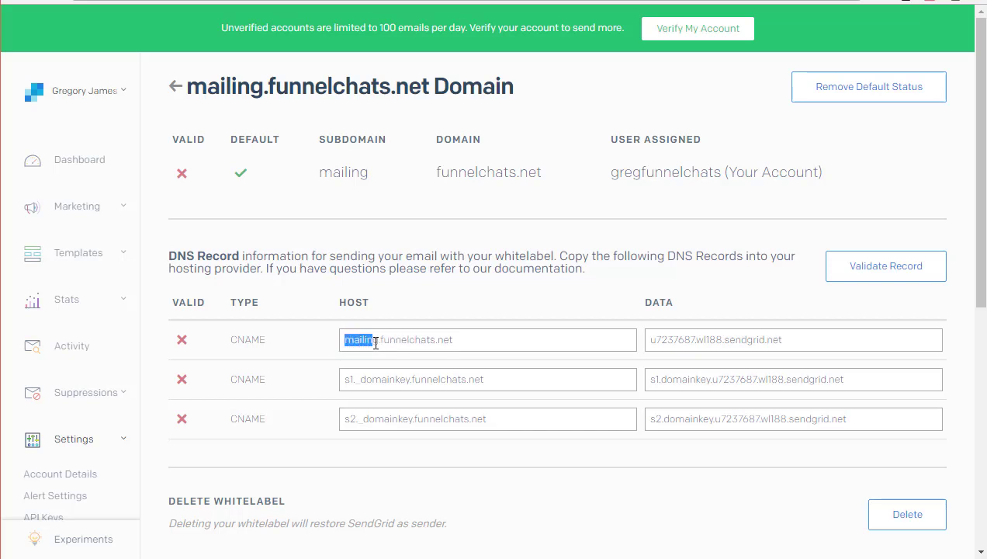
{"action": "triple_click", "coordinate": [378, 344]}
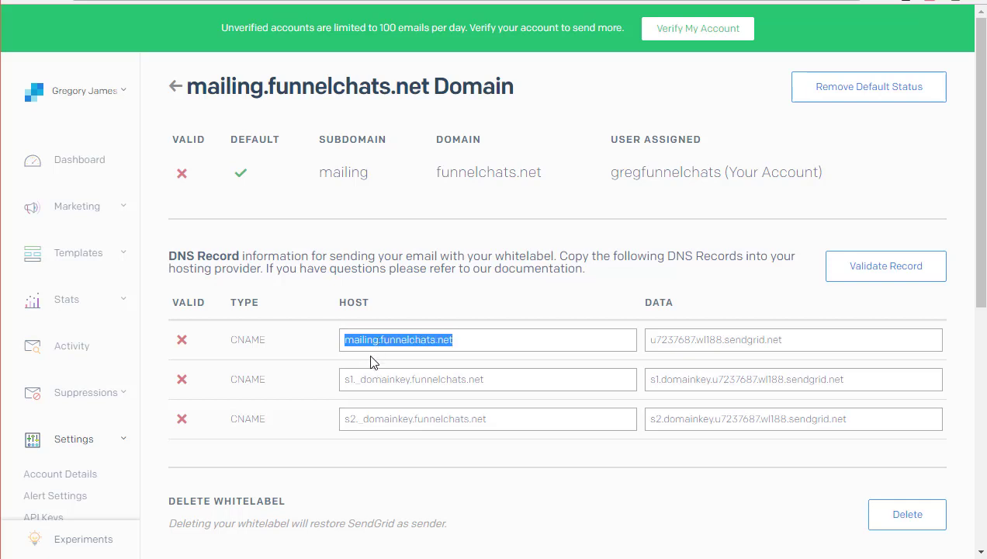
{"action": "left_click", "coordinate": [378, 344]}
{"action": "left_click_drag", "start_coordinate": [378, 344], "coordinate": [346, 342]}
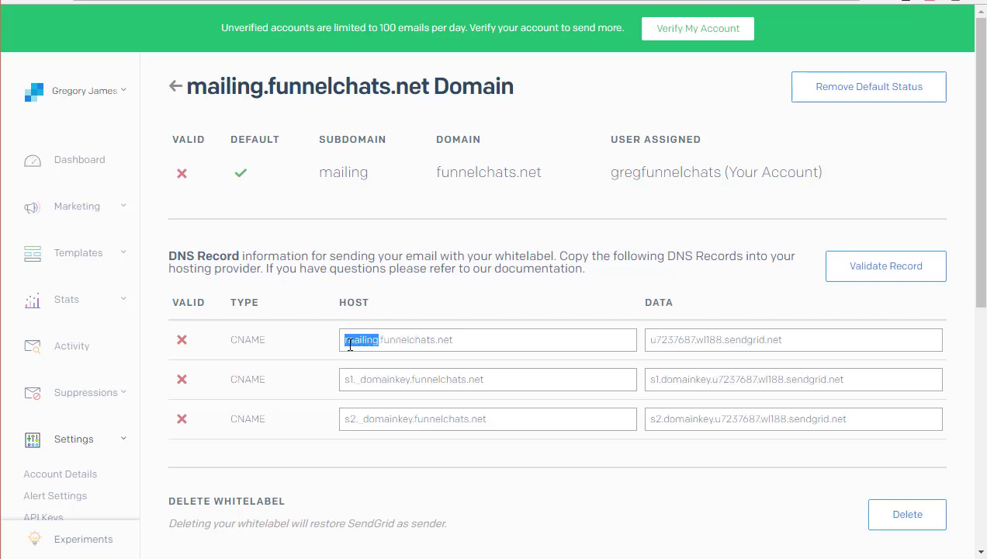
{"action": "triple_click", "coordinate": [348, 342]}
{"action": "right_click", "coordinate": [369, 343]}
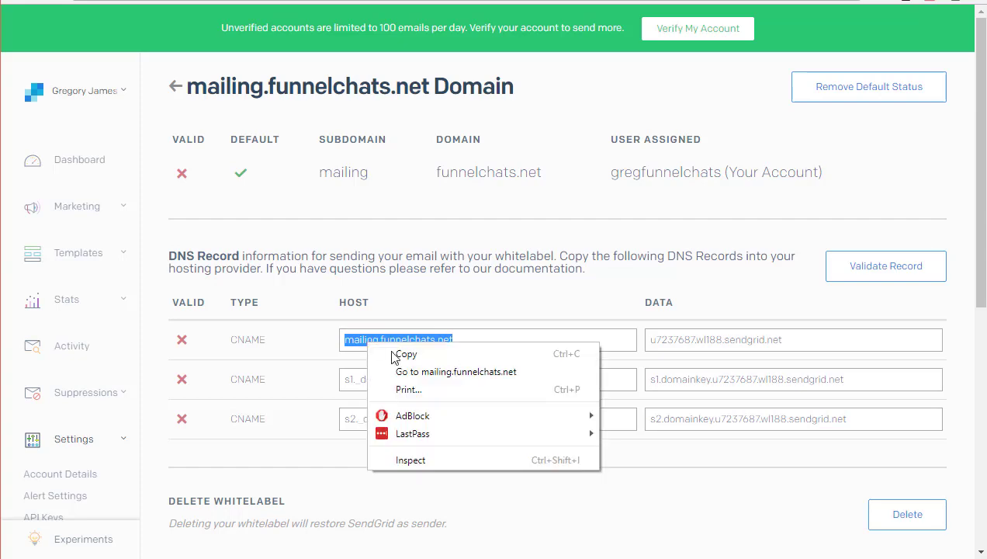
{"action": "left_click", "coordinate": [400, 353]}
Set the new ClickFunnels CNAME record's Name to mailing.
{"action": "key", "text": "ctrl+Tab"}
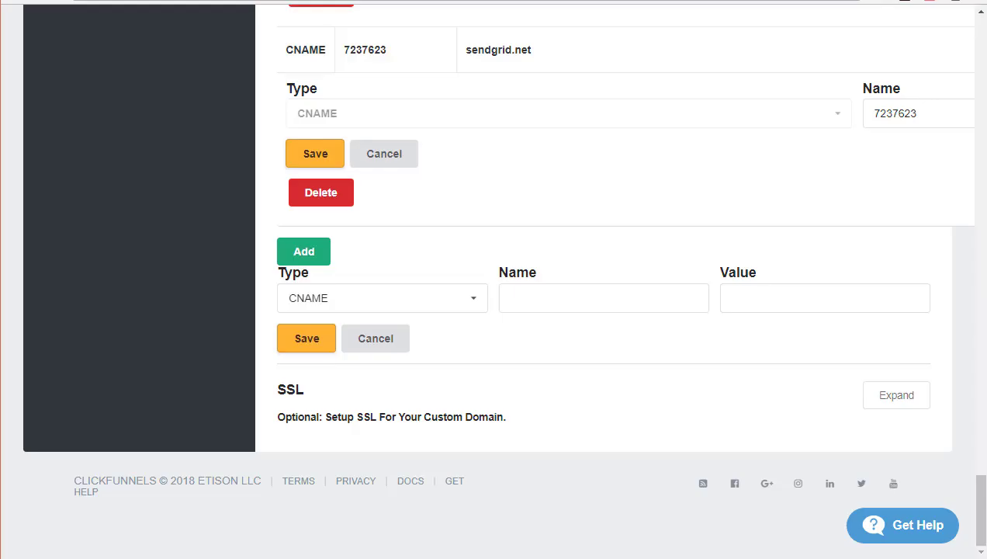
{"action": "left_click", "coordinate": [600, 294]}
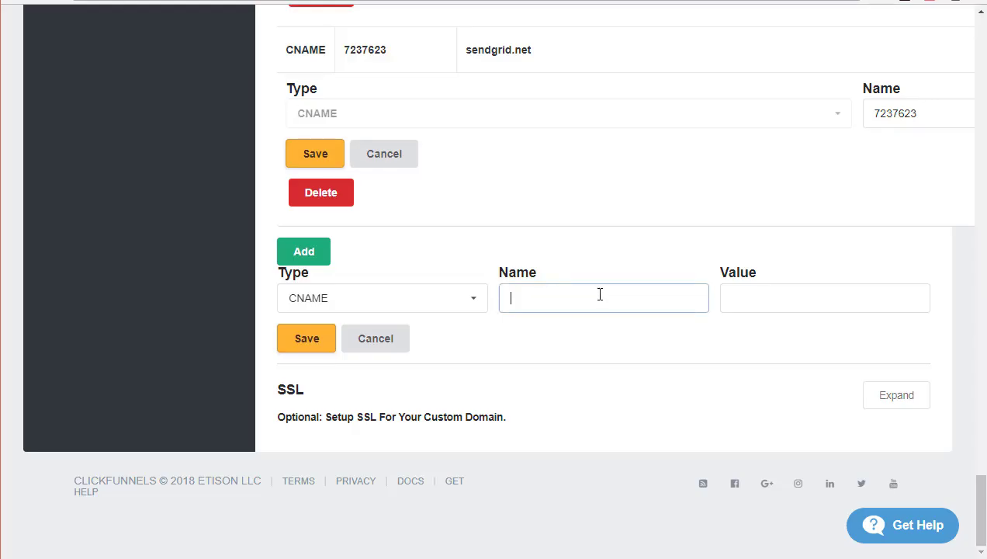
{"action": "key", "text": "ctrl+v"}
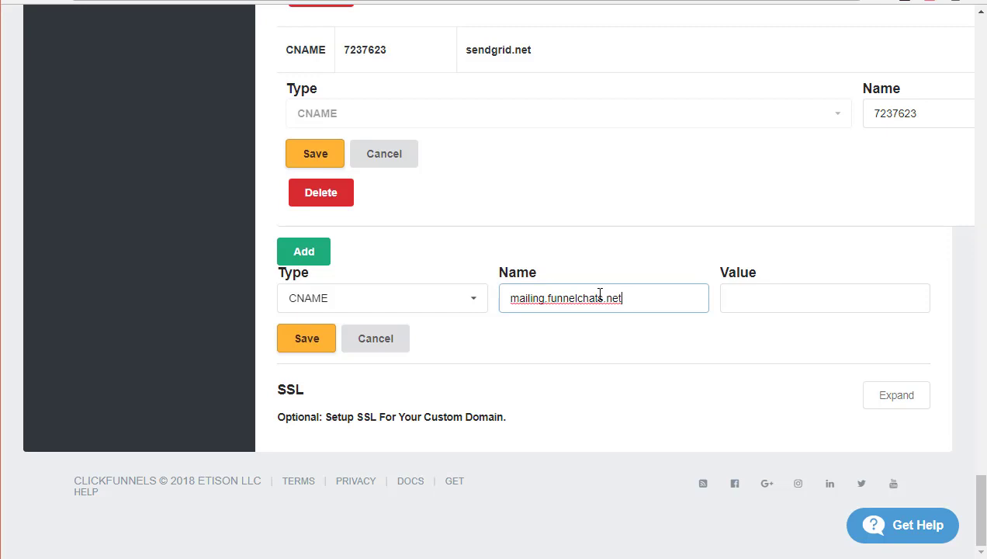
{"action": "key", "text": "BackSpace"}
{"action": "key", "text": "BackSpace"}
{"action": "key", "text": "BackSpace"}
{"action": "key", "text": "BackSpace"}
{"action": "key", "text": "BackSpace"}
{"action": "key", "text": "BackSpace"}
{"action": "key", "text": "BackSpace"}
{"action": "key", "text": "BackSpace"}
{"action": "key", "text": "BackSpace"}
{"action": "key", "text": "BackSpace"}
{"action": "key", "text": "BackSpace"}
{"action": "key", "text": "BackSpace"}
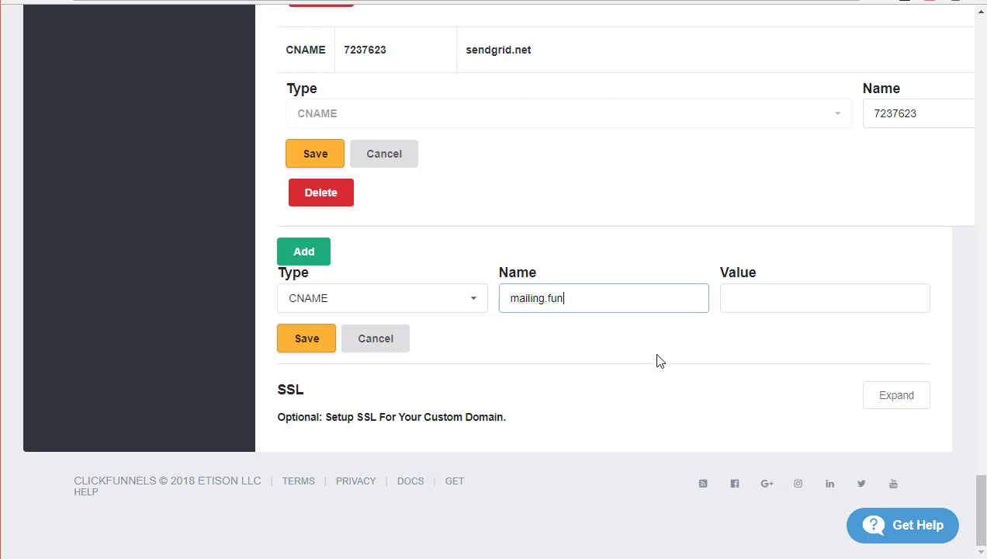
{"action": "key", "text": "BackSpace"}
{"action": "key", "text": "BackSpace"}
{"action": "key", "text": "BackSpace"}
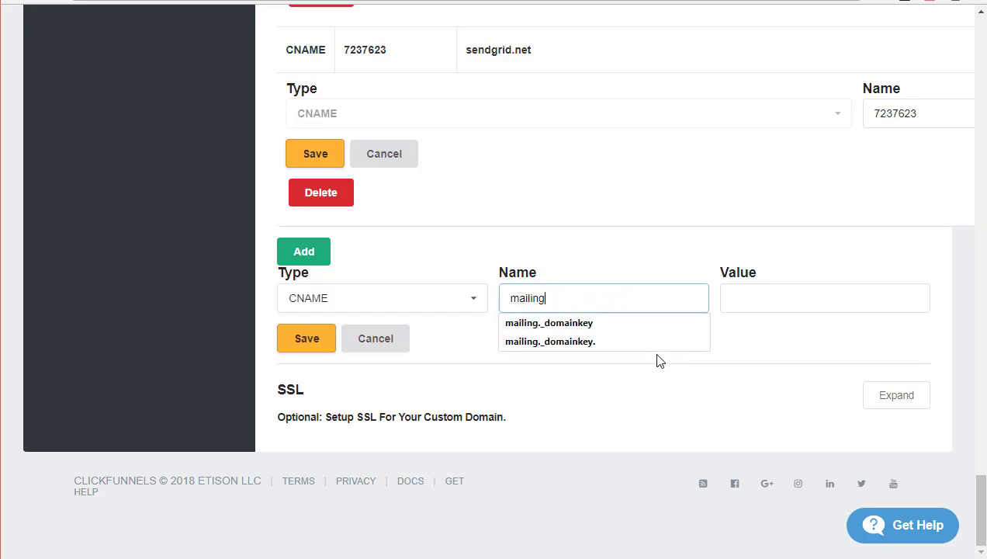
{"action": "left_click", "coordinate": [723, 392]}
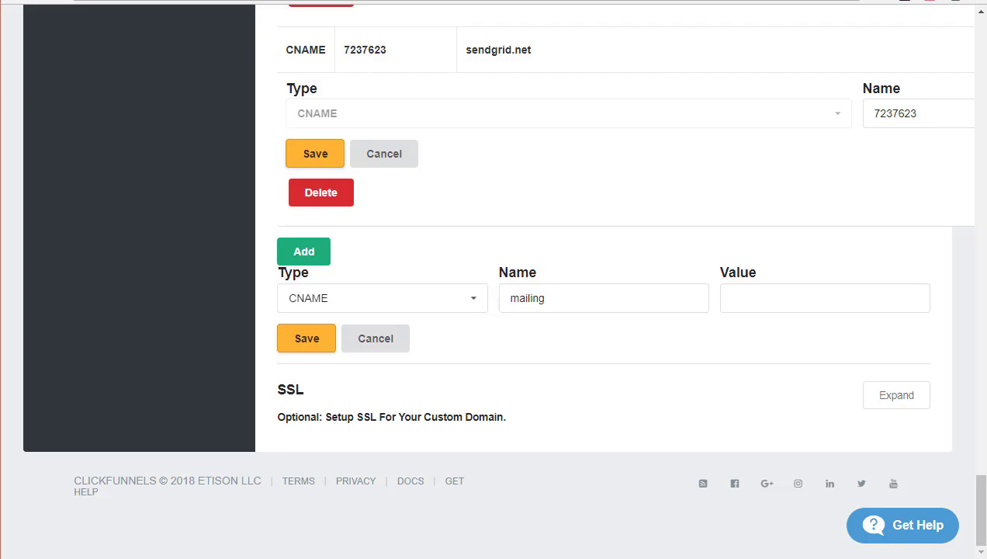
Set its Value to u7237687.wl188.sendgrid.net and save the mailing record.
{"action": "left_click", "coordinate": [390, 2]}
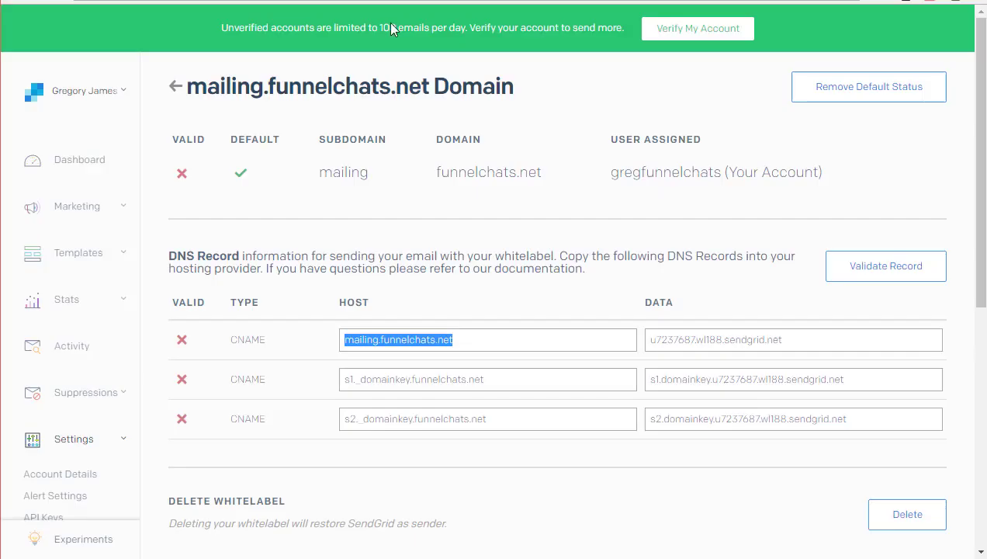
{"action": "left_click", "coordinate": [798, 337]}
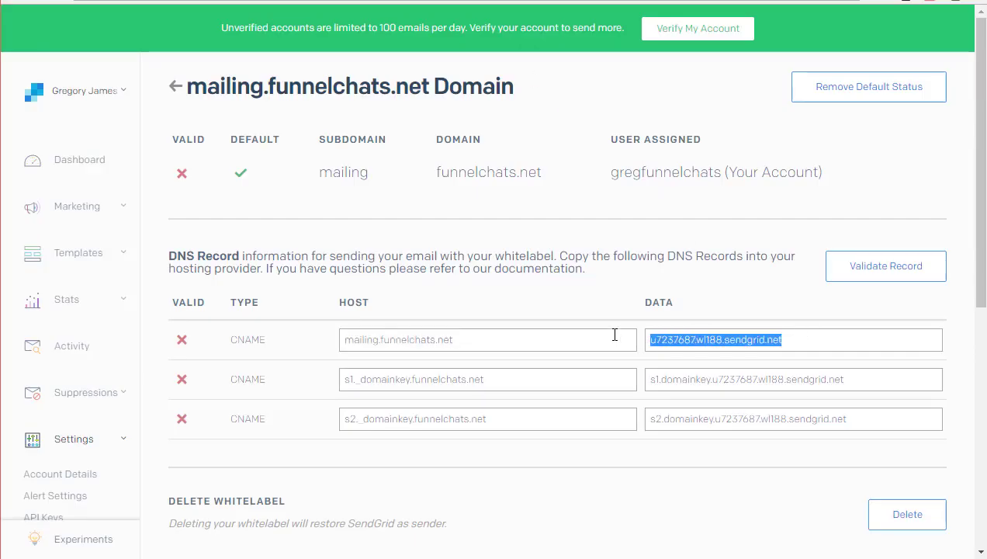
{"action": "key", "text": "ctrl+c"}
{"action": "key", "text": "ctrl+Tab"}
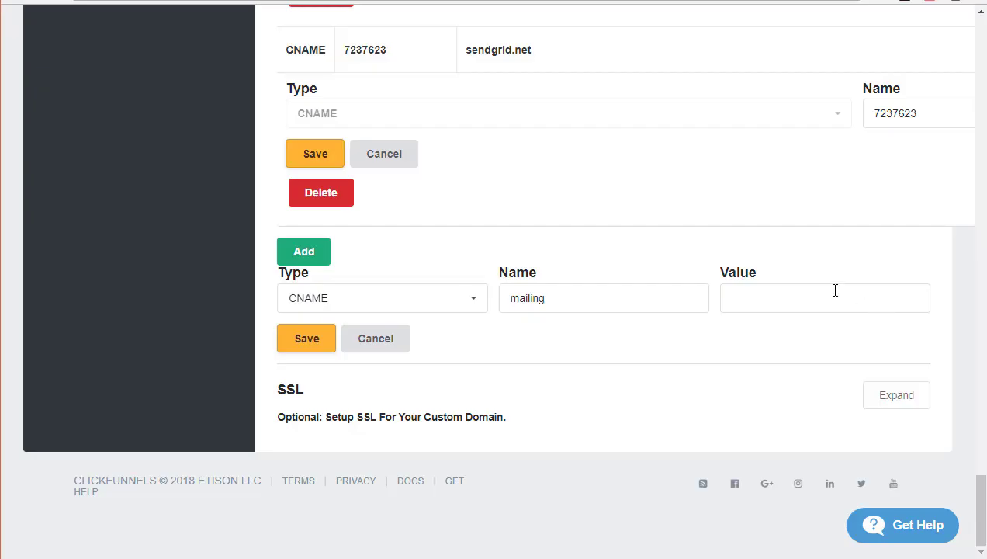
{"action": "left_click", "coordinate": [830, 295]}
{"action": "key", "text": "ctrl+v"}
{"action": "left_click", "coordinate": [310, 339]}
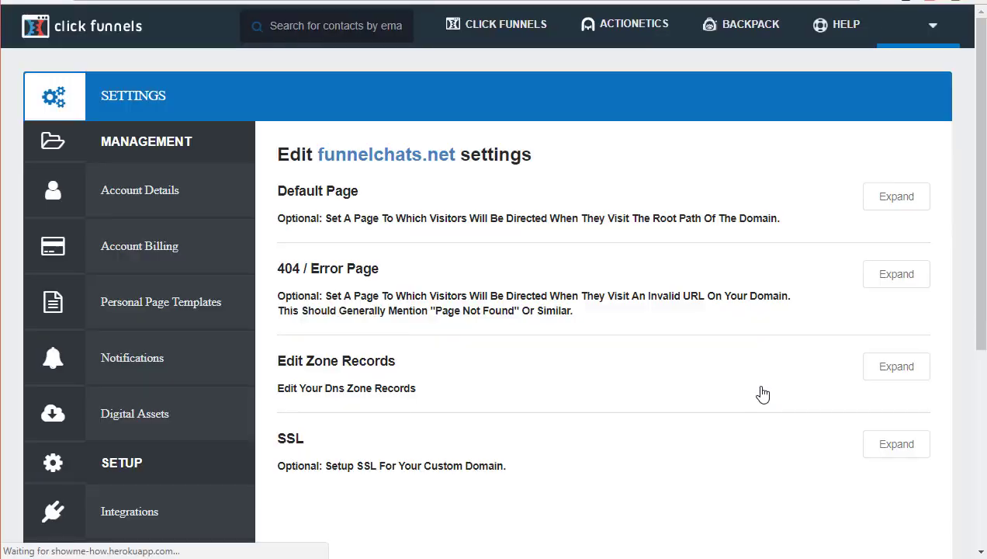
Start another CNAME zone record for funnelchats.net in ClickFunnels.
{"action": "left_click", "coordinate": [888, 370]}
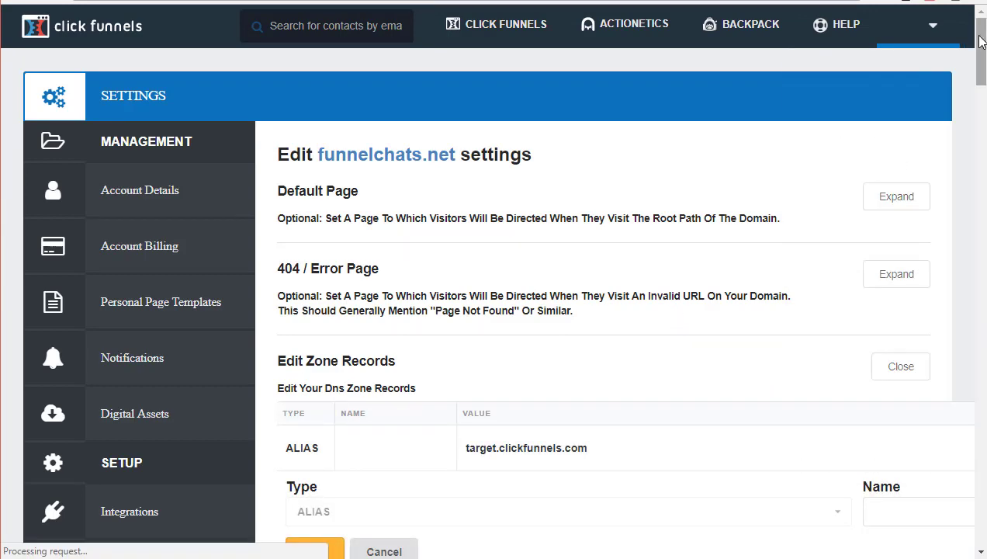
{"action": "left_click_drag", "start_coordinate": [981, 62], "coordinate": [982, 505]}
{"action": "left_click", "coordinate": [469, 300]}
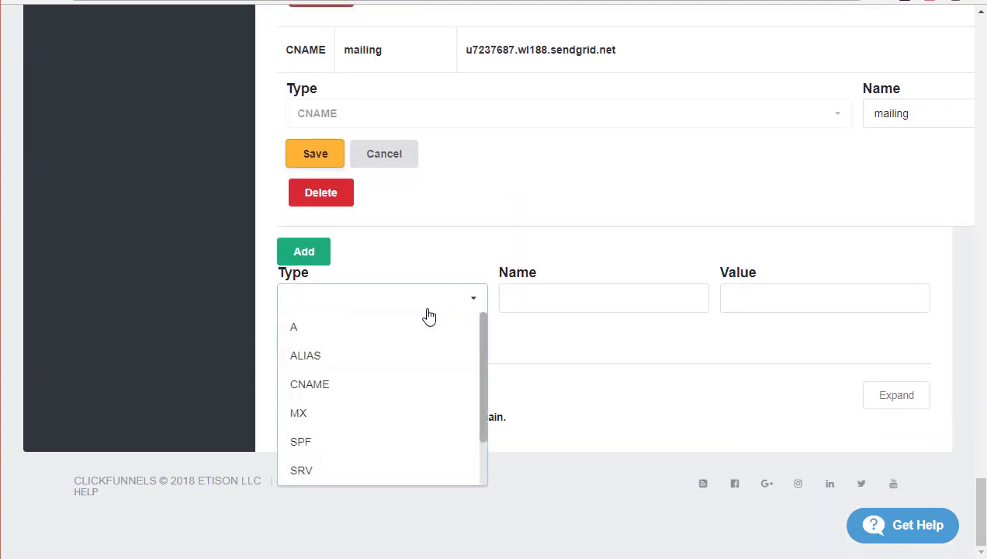
{"action": "left_click", "coordinate": [342, 396]}
{"action": "key", "text": "ctrl+Tab"}
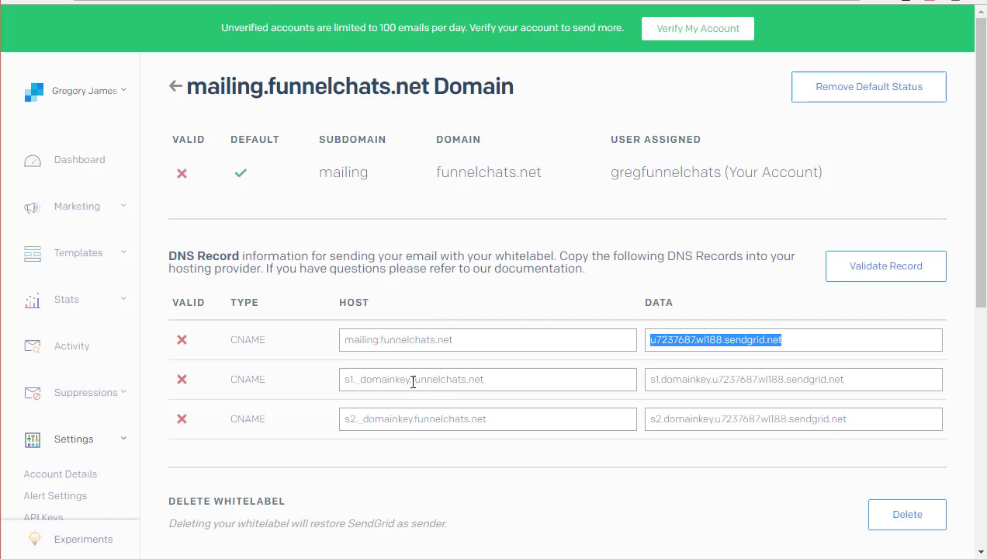
Copy SendGrid's s1 host and set the record Name to s1._domainkey.
{"action": "left_click_drag", "start_coordinate": [410, 379], "coordinate": [346, 379]}
{"action": "key", "text": "ctrl+a"}
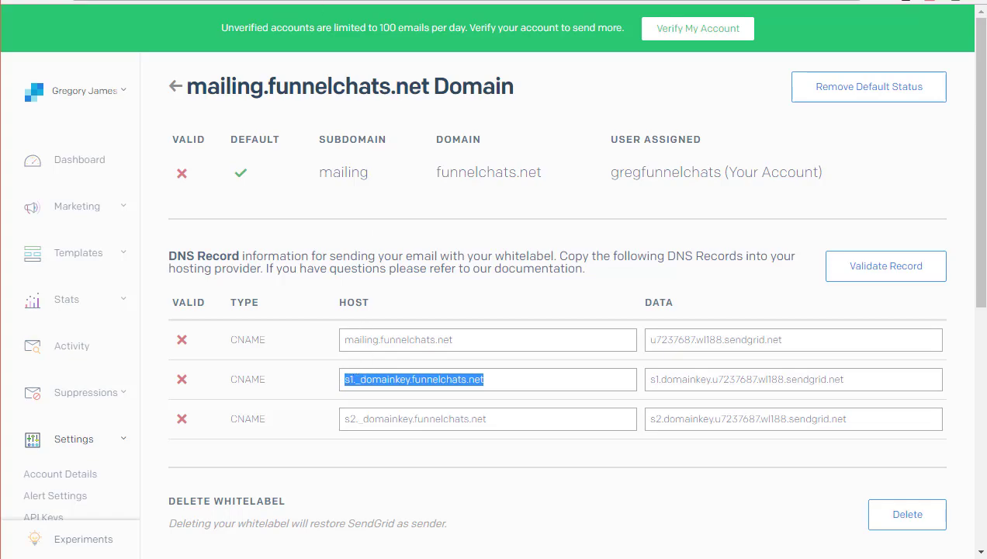
{"action": "key", "text": "alt+Tab"}
{"action": "left_click", "coordinate": [556, 302]}
{"action": "key", "text": "ctrl+v"}
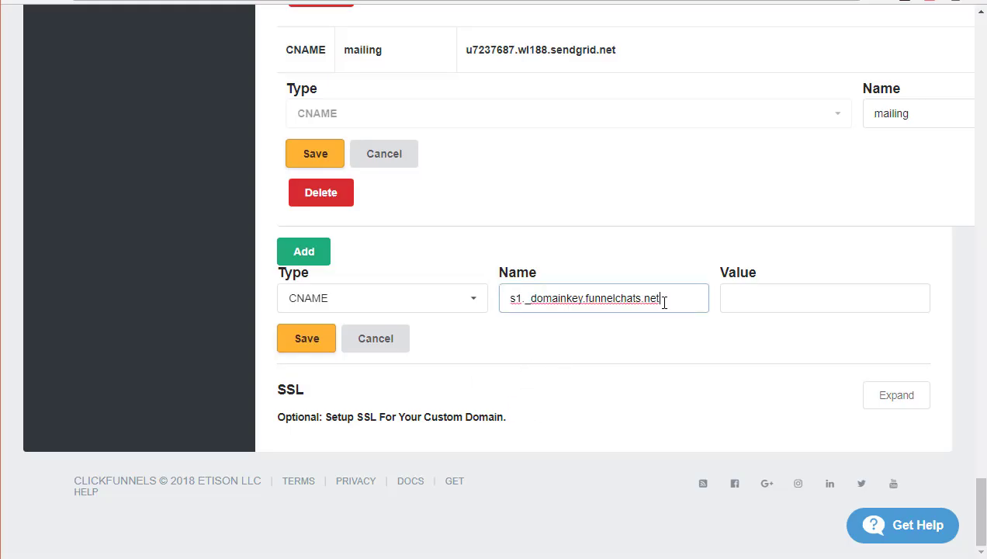
{"action": "left_click_drag", "start_coordinate": [663, 303], "coordinate": [584, 312]}
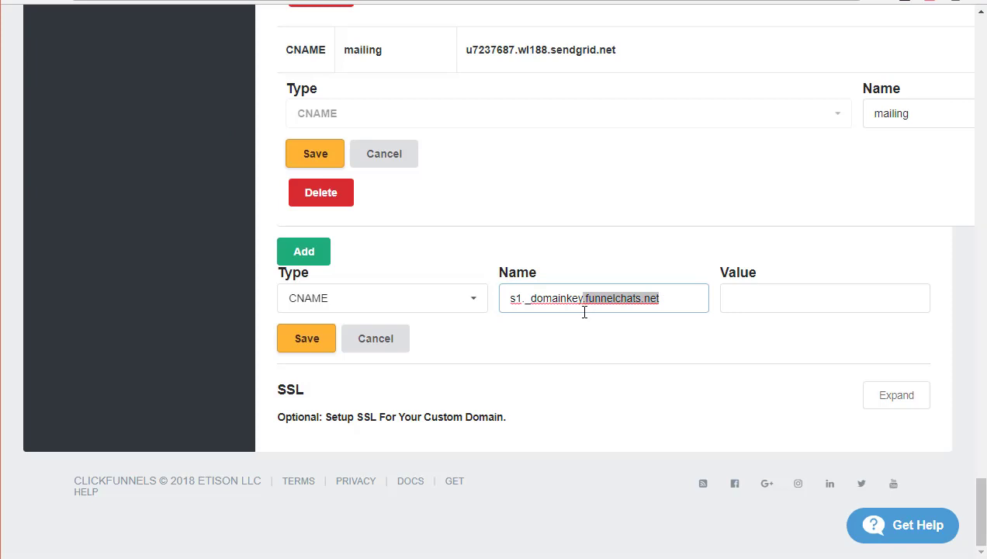
{"action": "key", "text": "BackSpace"}
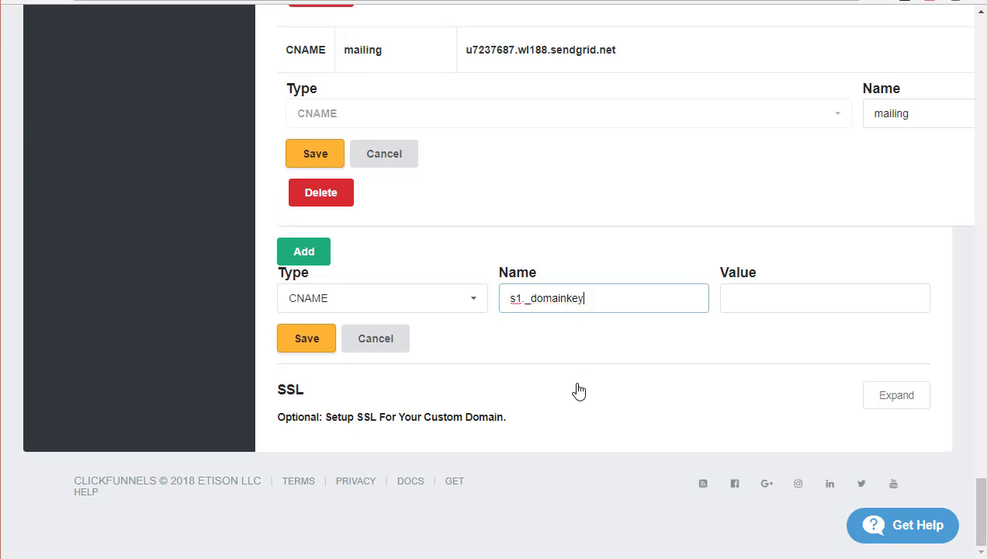
Set the Value to s1.domainkey.u7237687.wl188.sendgrid.net and save the record.
{"action": "key", "text": "alt+Tab"}
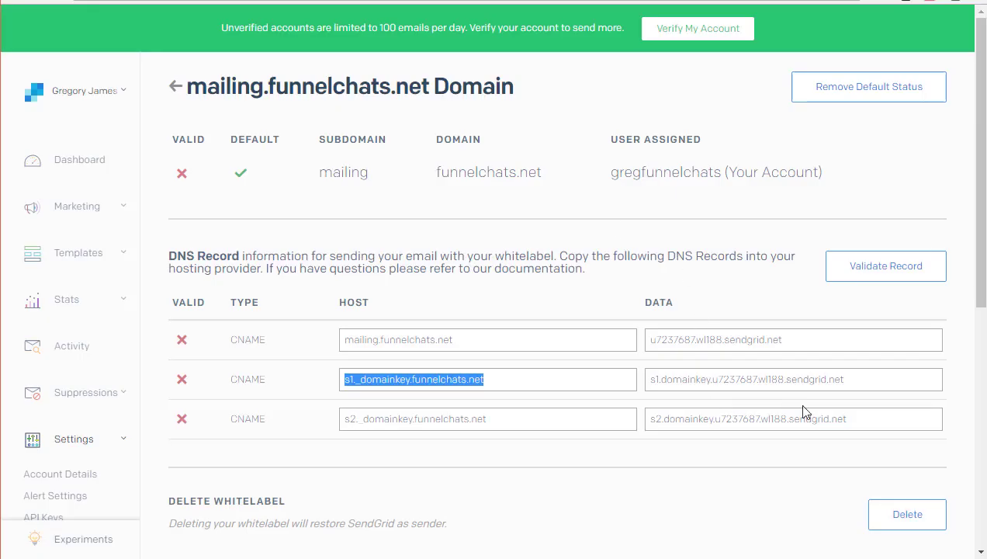
{"action": "left_click_drag", "start_coordinate": [857, 378], "coordinate": [645, 383]}
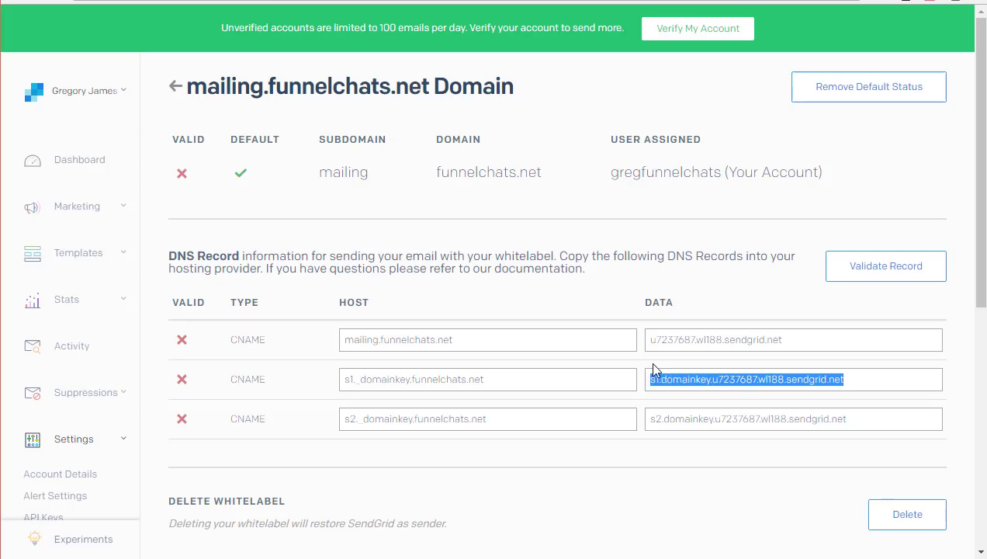
{"action": "key", "text": "ctrl+c"}
{"action": "key", "text": "alt+Tab"}
{"action": "left_click", "coordinate": [758, 302]}
{"action": "key", "text": "ctrl+v"}
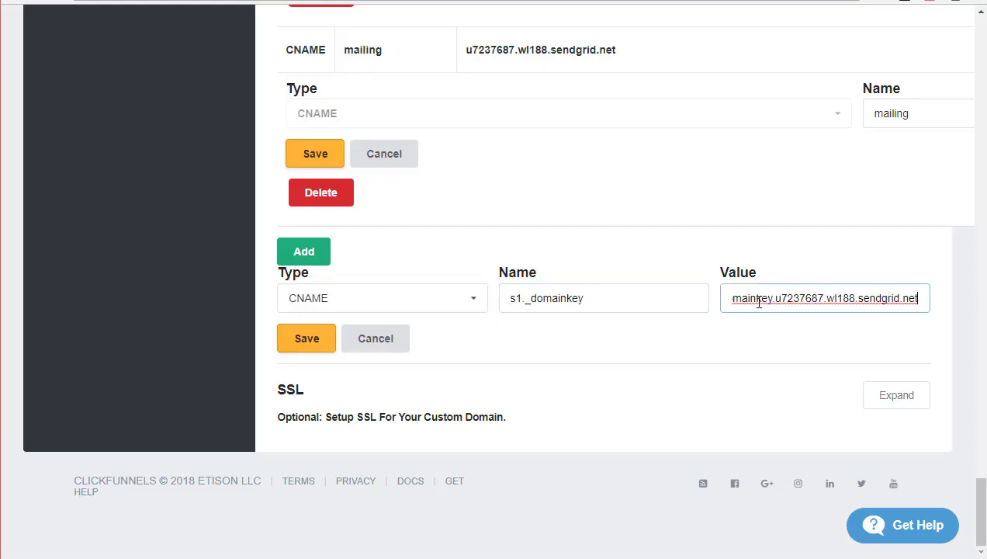
{"action": "left_click", "coordinate": [308, 340]}
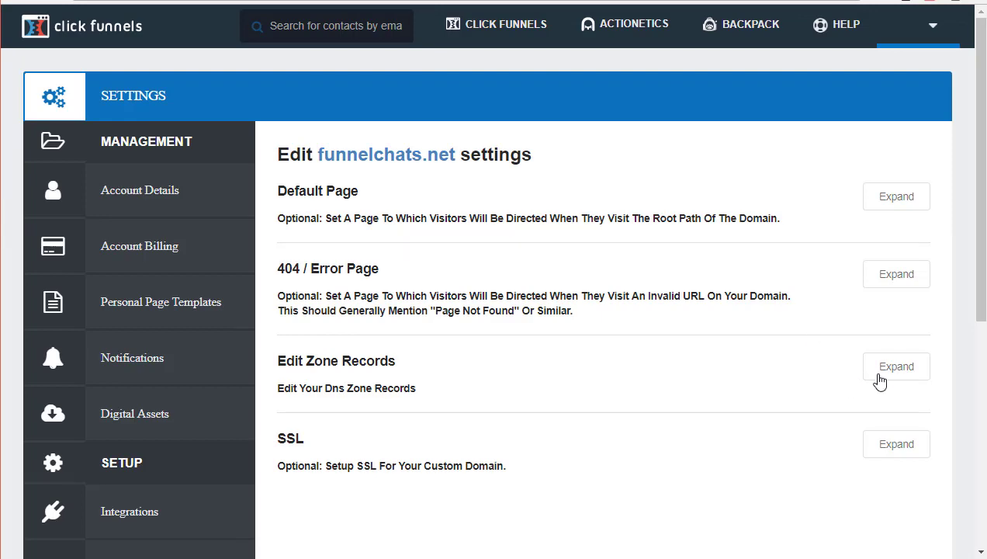
Start a third CNAME zone record for funnelchats.net in ClickFunnels.
{"action": "left_click", "coordinate": [881, 375]}
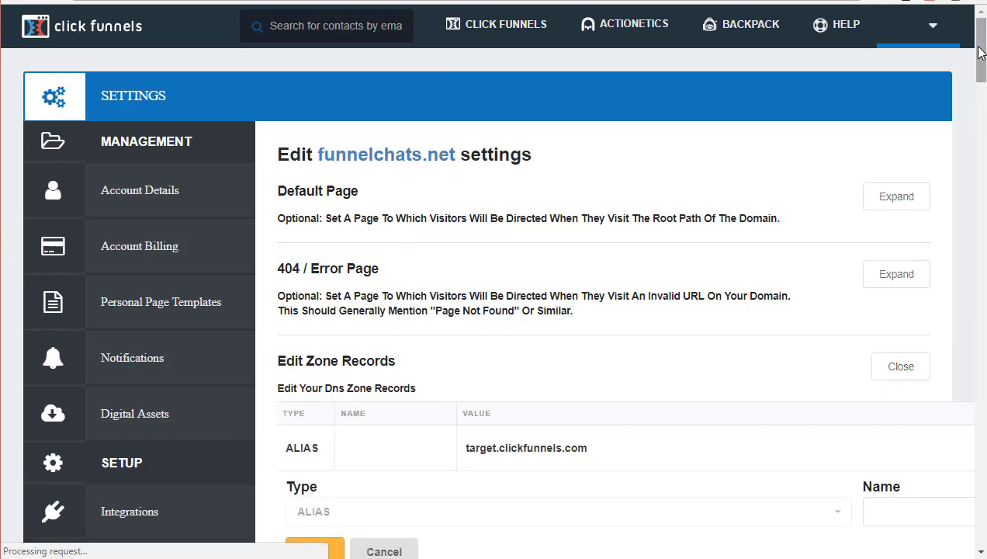
{"action": "left_click_drag", "start_coordinate": [979, 260], "coordinate": [982, 518]}
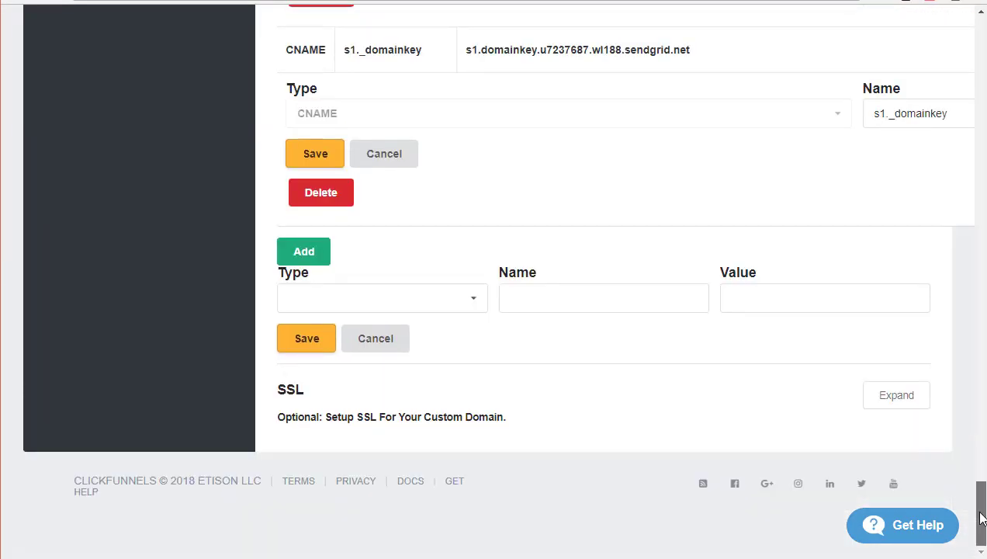
{"action": "left_click", "coordinate": [469, 305]}
{"action": "left_click", "coordinate": [357, 386]}
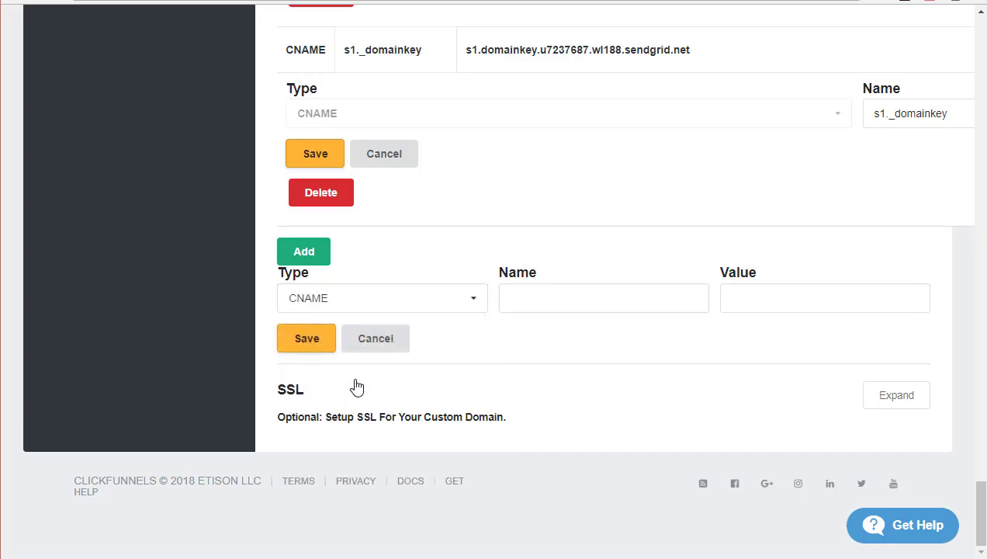
{"action": "key", "text": "ctrl+Tab"}
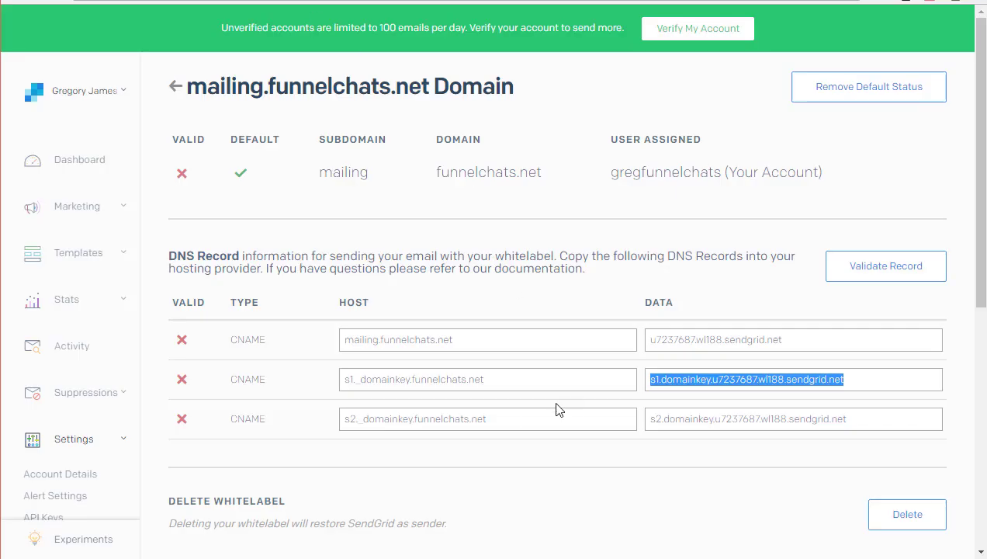
Copy SendGrid's s2 host and set the record Name to s2._domainkey.
{"action": "left_click_drag", "start_coordinate": [507, 423], "coordinate": [337, 424]}
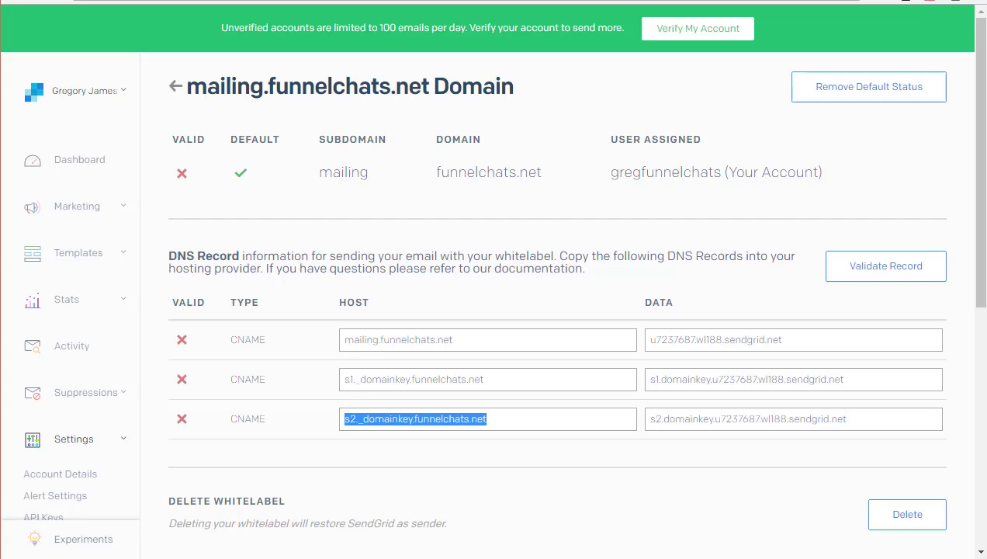
{"action": "key", "text": "ctrl+Tab"}
{"action": "left_click", "coordinate": [549, 299]}
{"action": "key", "text": "ctrl+v"}
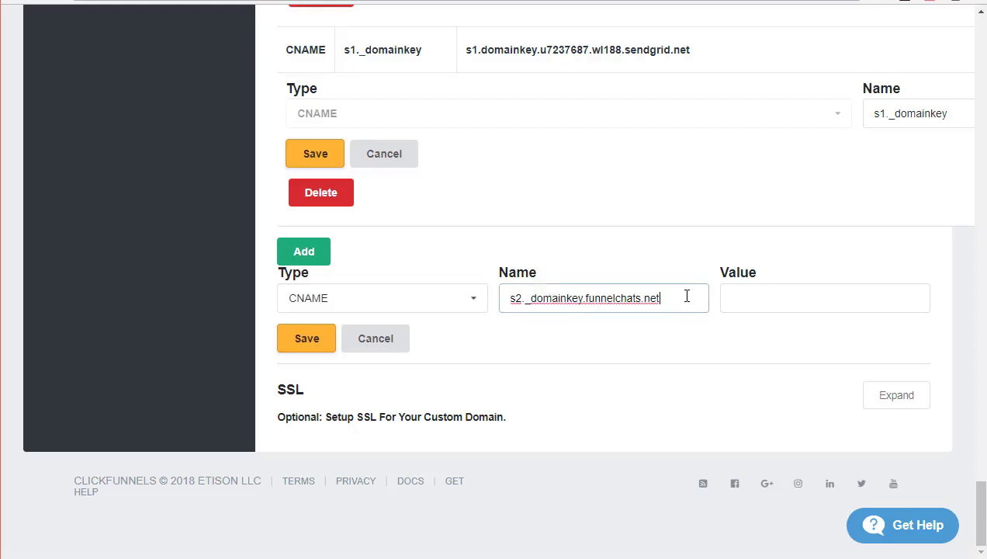
{"action": "left_click_drag", "start_coordinate": [660, 299], "coordinate": [638, 305]}
{"action": "left_click_drag", "start_coordinate": [633, 305], "coordinate": [583, 312]}
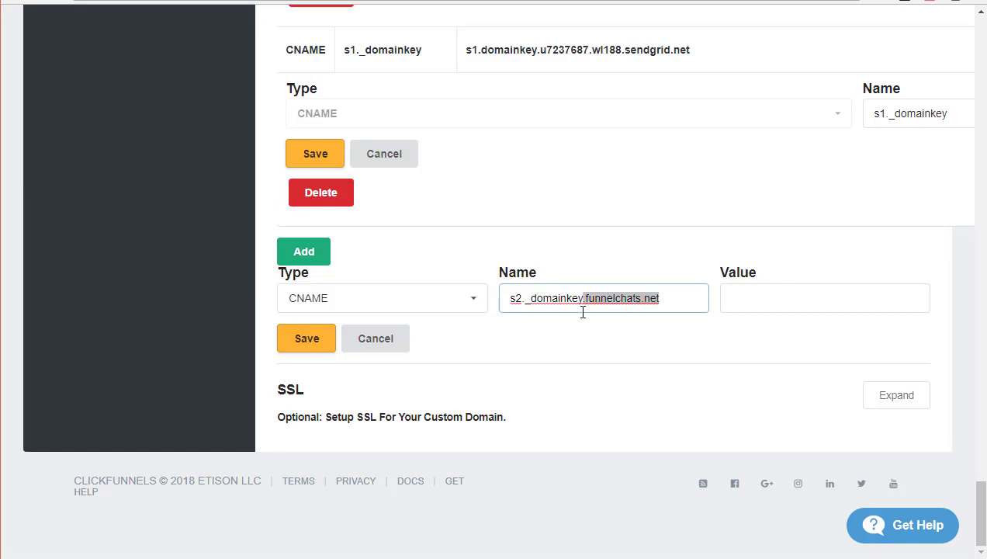
{"action": "key", "text": "BackSpace"}
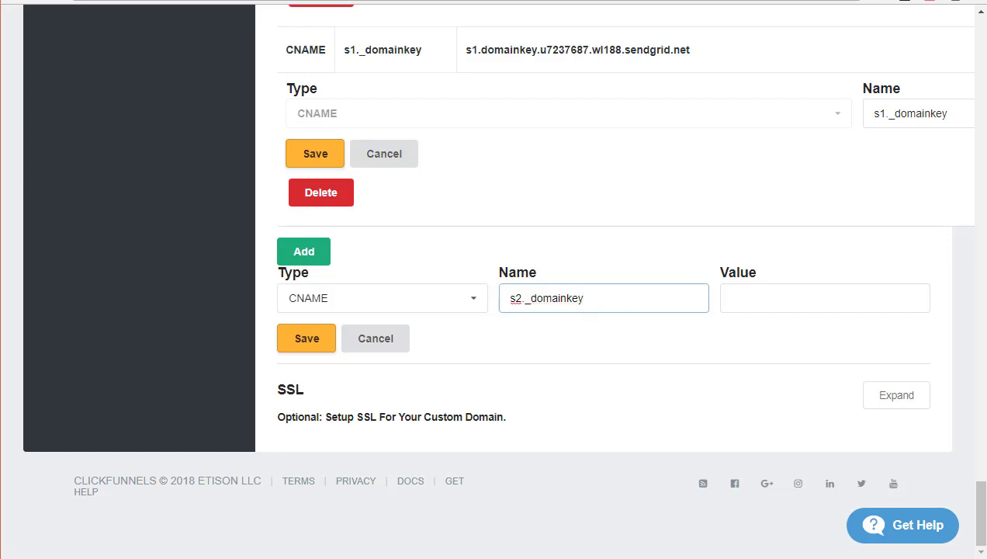
Set the Value to s2.domainkey.u7237687.wl188.sendgrid.net and save the record.
{"action": "key", "text": "alt+Tab"}
{"action": "left_click_drag", "start_coordinate": [854, 420], "coordinate": [645, 434]}
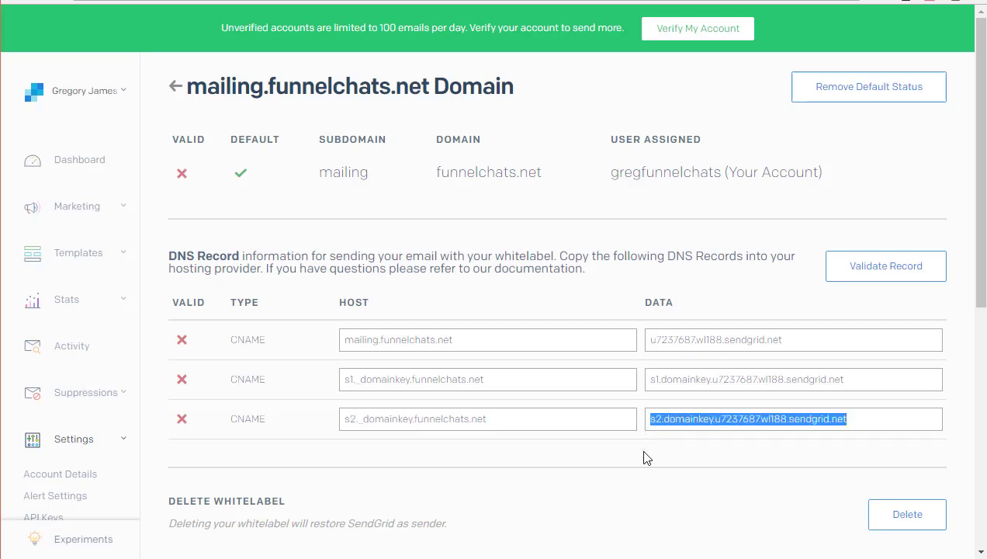
{"action": "key", "text": "alt+Tab"}
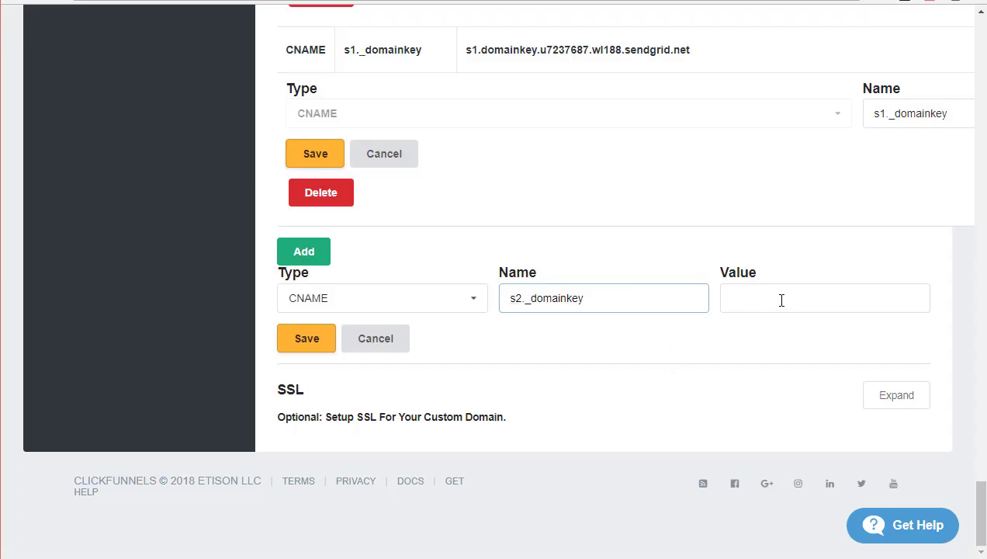
{"action": "left_click", "coordinate": [782, 300]}
{"action": "key", "text": "ctrl+v"}
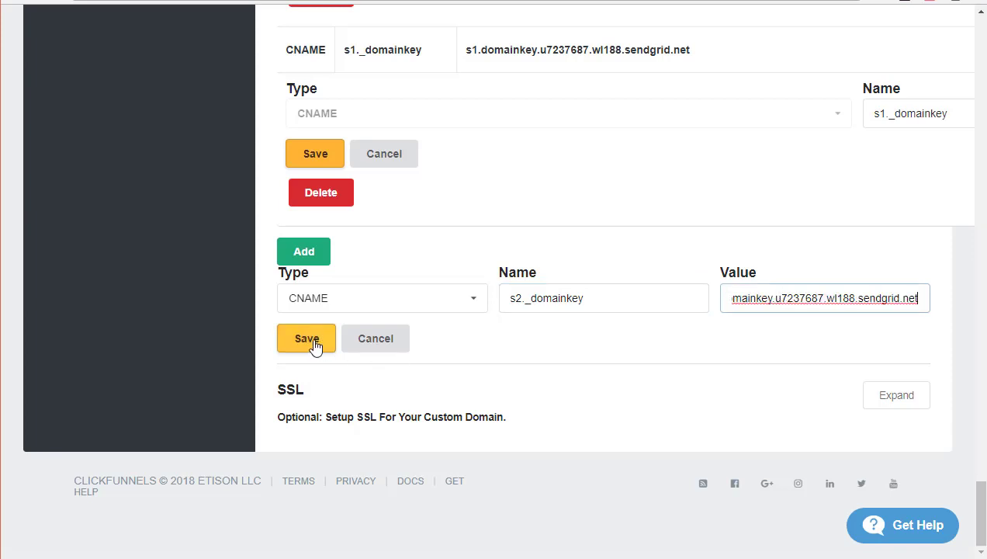
{"action": "left_click", "coordinate": [313, 341]}
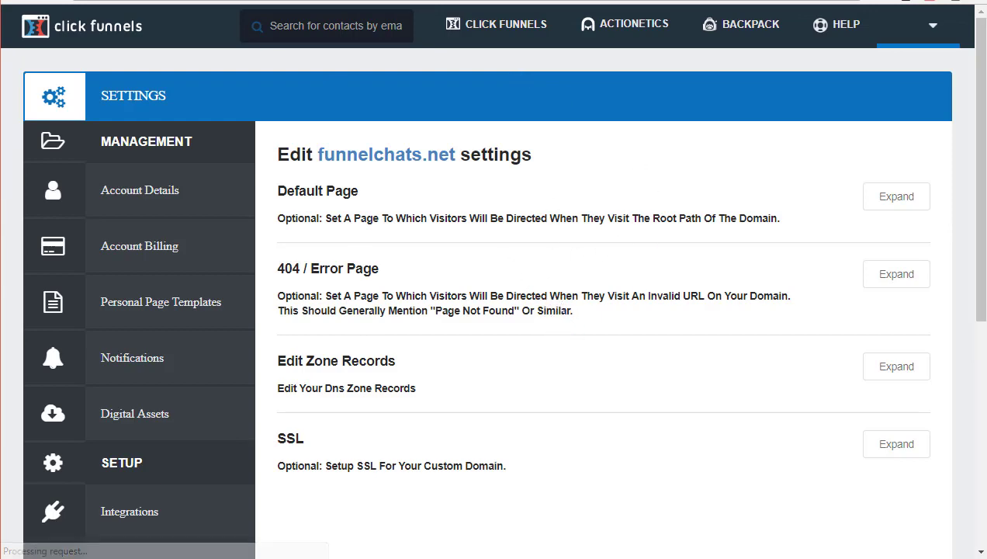
Run Validate Record on SendGrid's mailing.funnelchats.net domain page.
{"action": "key", "text": "ctrl+Tab"}
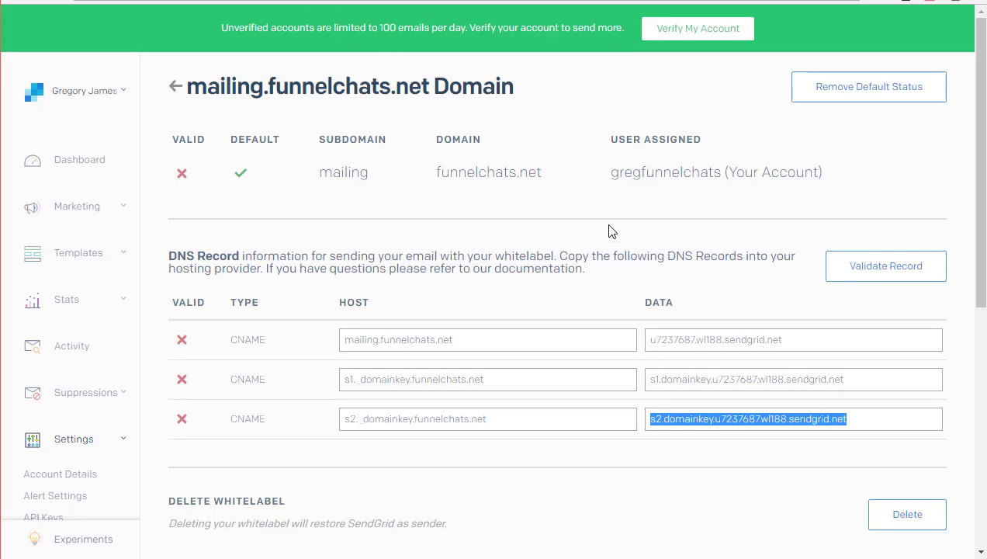
{"action": "left_click", "coordinate": [890, 268]}
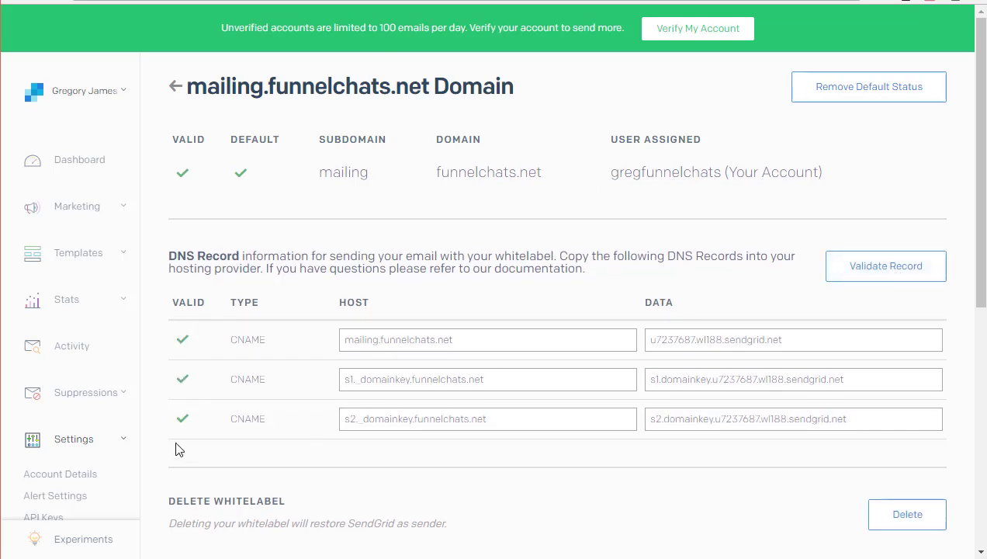